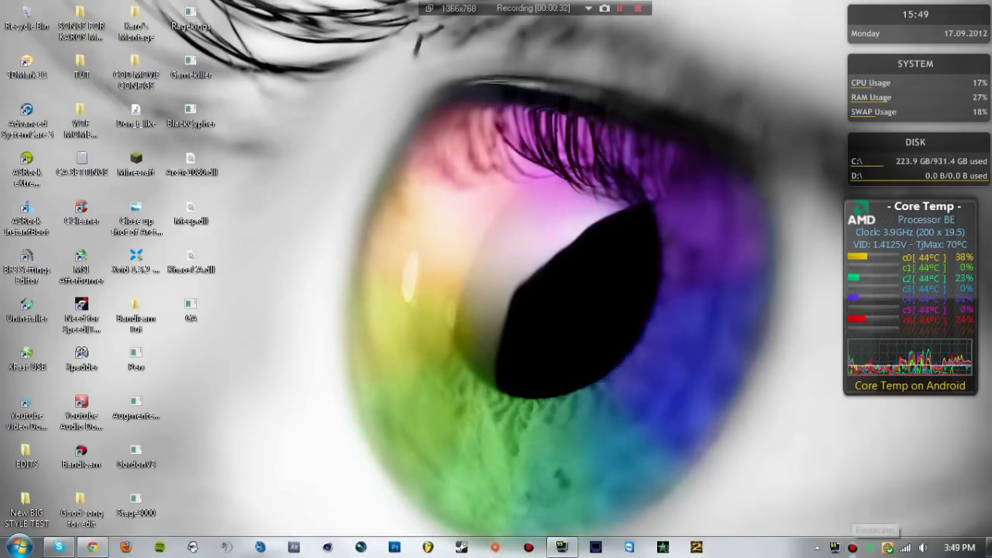
# Bring the Bandicam window to the front and reposition it on the desktop.
pyautogui.hotkey('alt', 'Tab')
pyautogui.hotkey('ctrl', 'shift', 'Tab')
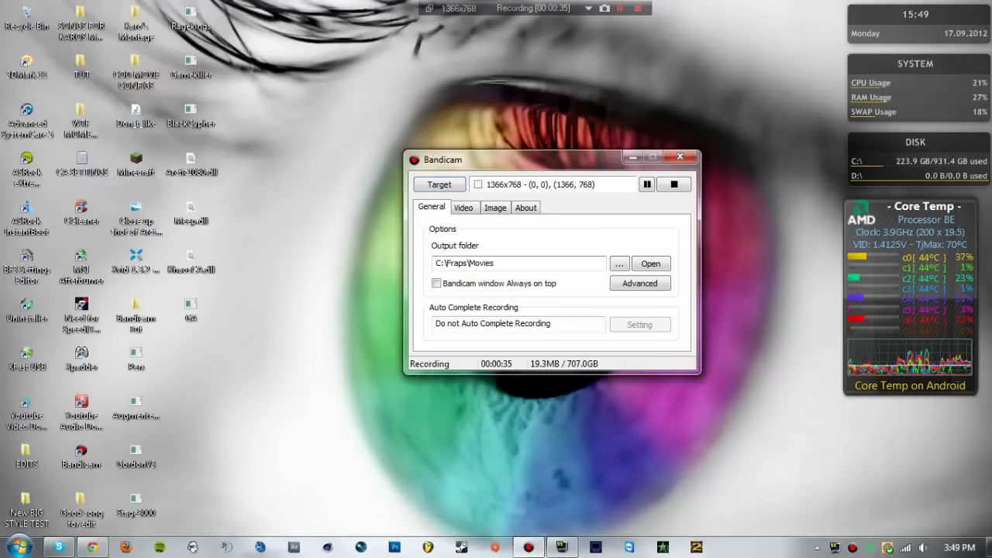
pyautogui.moveTo(481, 159); pyautogui.dragTo(423, 114)
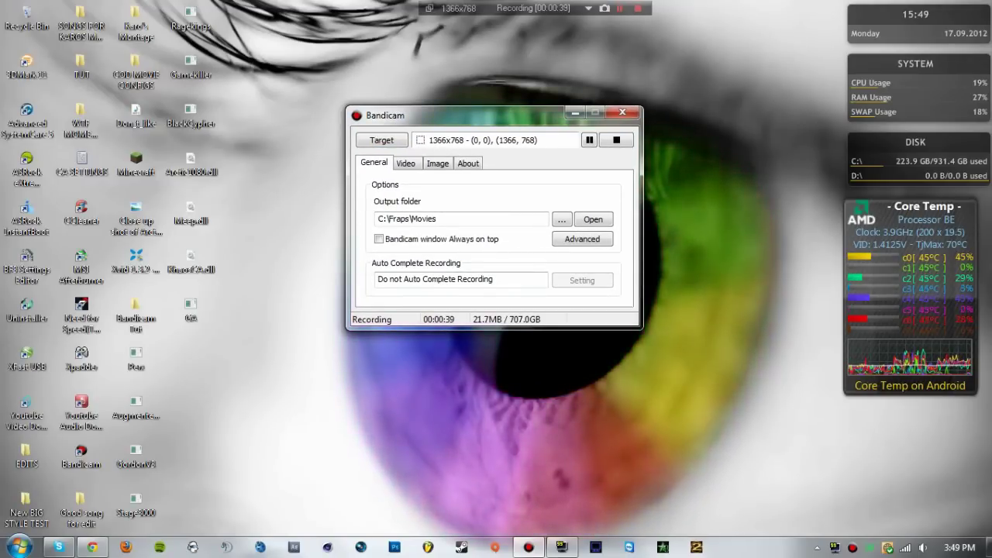
pyautogui.moveTo(422, 114); pyautogui.dragTo(412, 133)
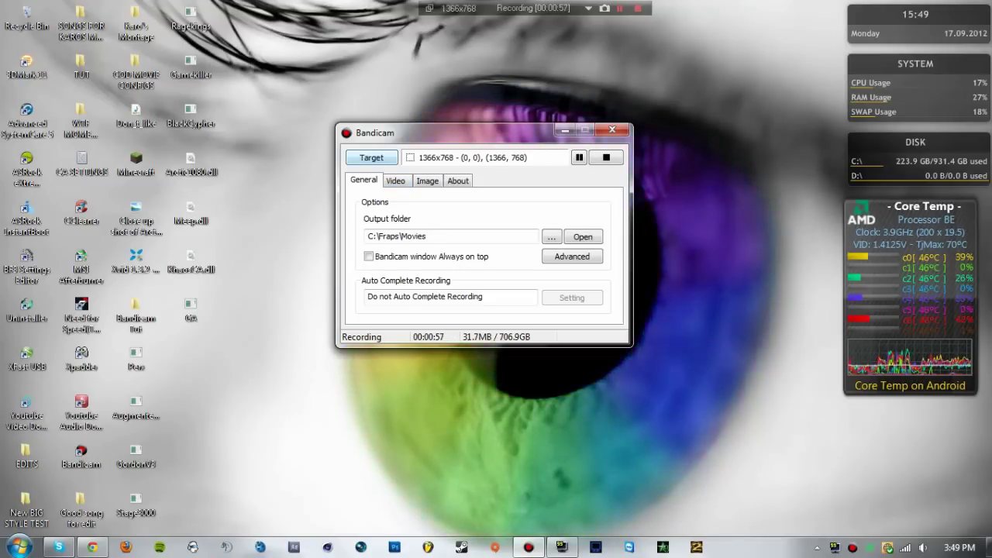
# Keep the capture target as 'Rectangle on a screen' and show the Video tab settings.
pyautogui.click(371, 157)
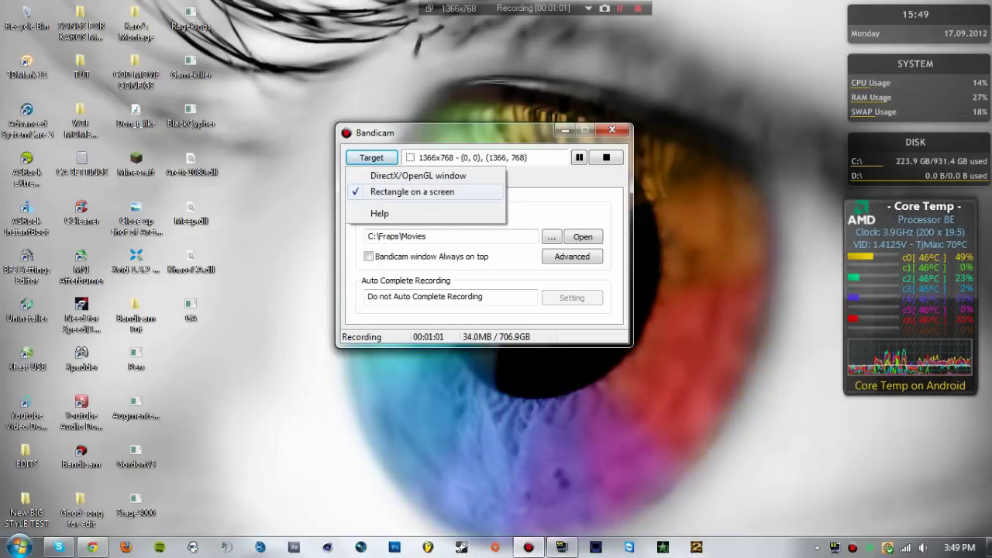
pyautogui.click(413, 191)
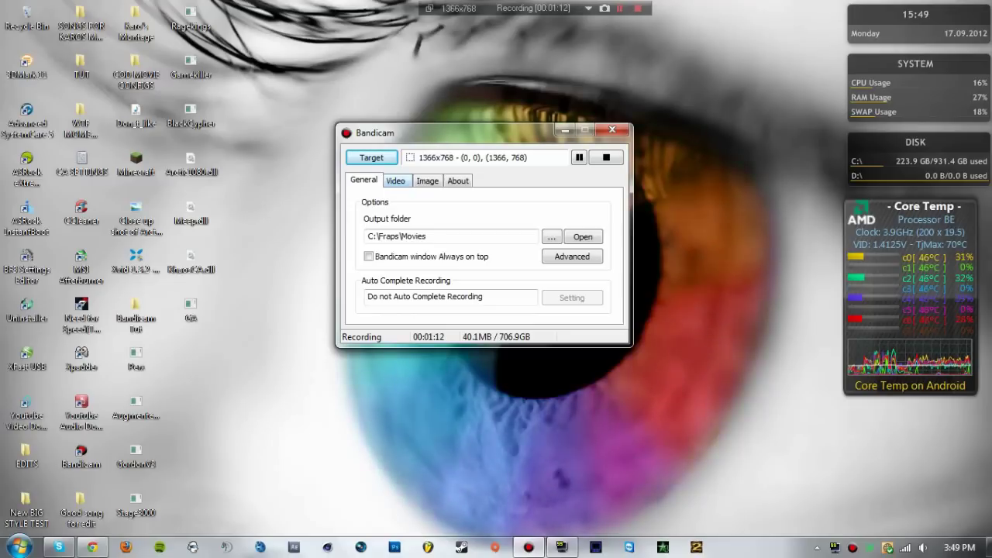
pyautogui.click(396, 181)
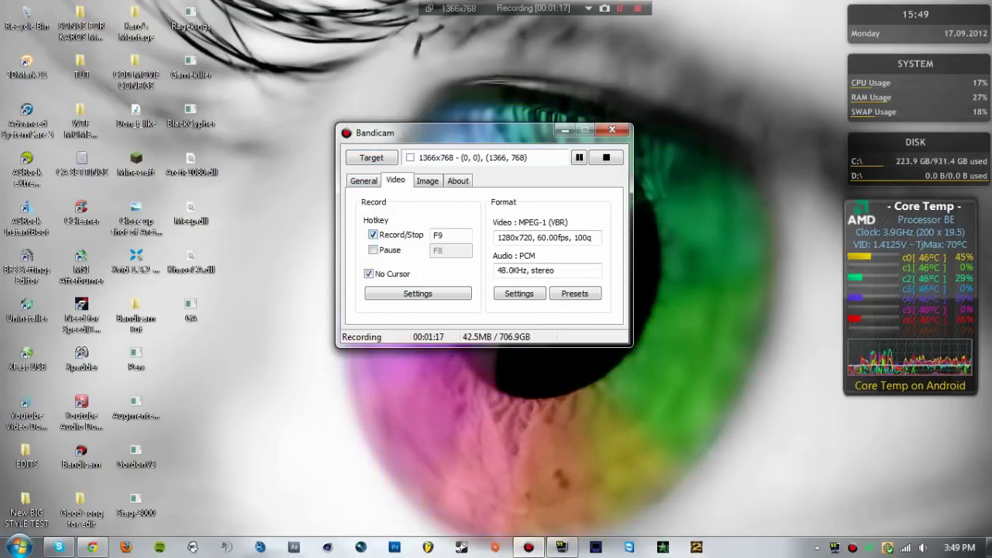
# Open Record Settings and review the primary and secondary sound device lists without changing them.
pyautogui.click(418, 293)
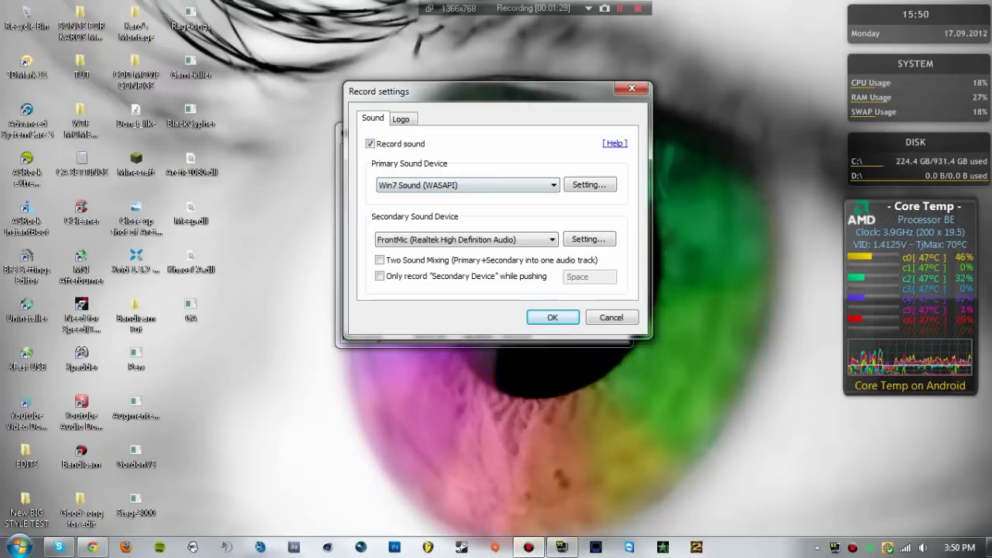
pyautogui.hotkey('alt', 'Down')
pyautogui.press('Return')
pyautogui.press('Tab')
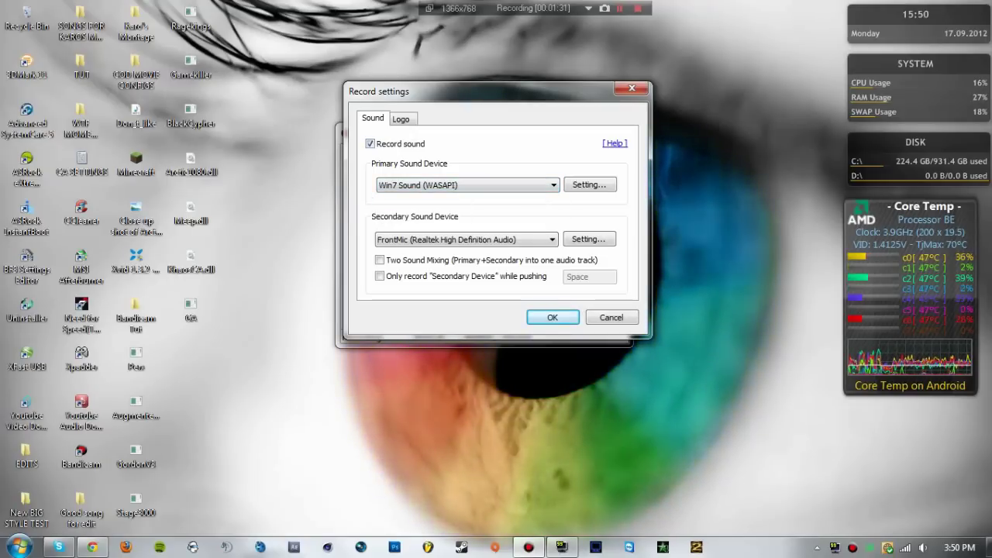
pyautogui.hotkey('alt', 'Down')
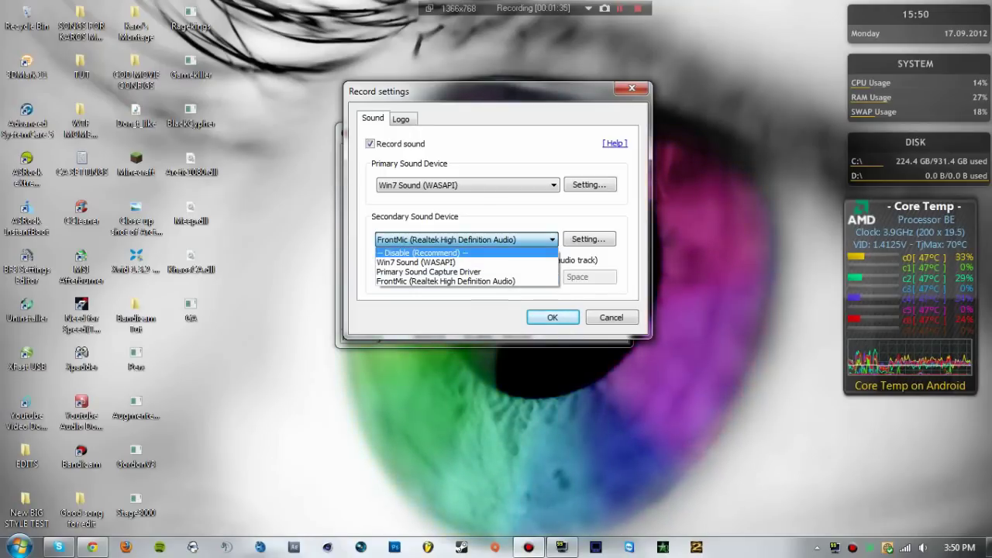
pyautogui.press('Down')
pyautogui.press('Down')
pyautogui.press('Down')
pyautogui.press('Up')
pyautogui.press('Up')
pyautogui.press('Up')
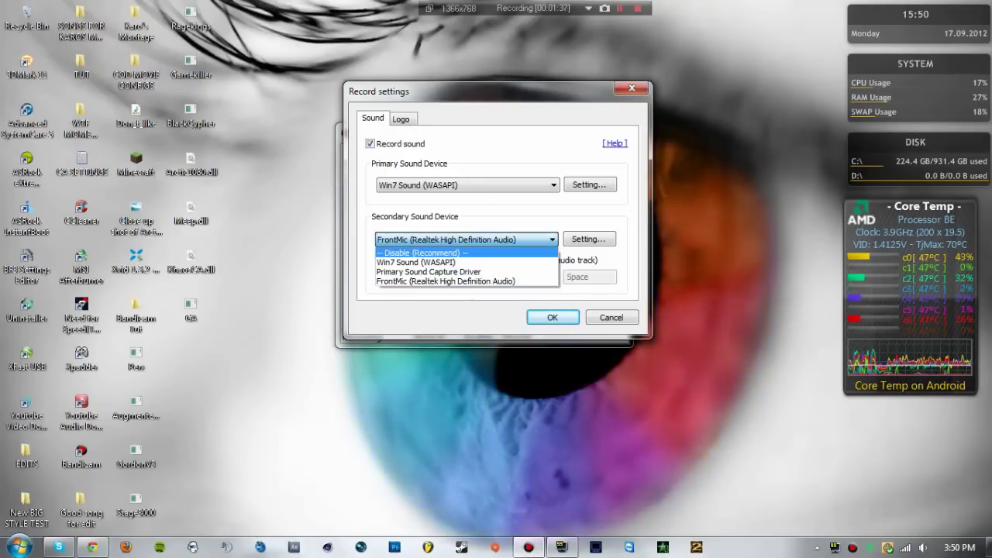
pyautogui.press('Escape')
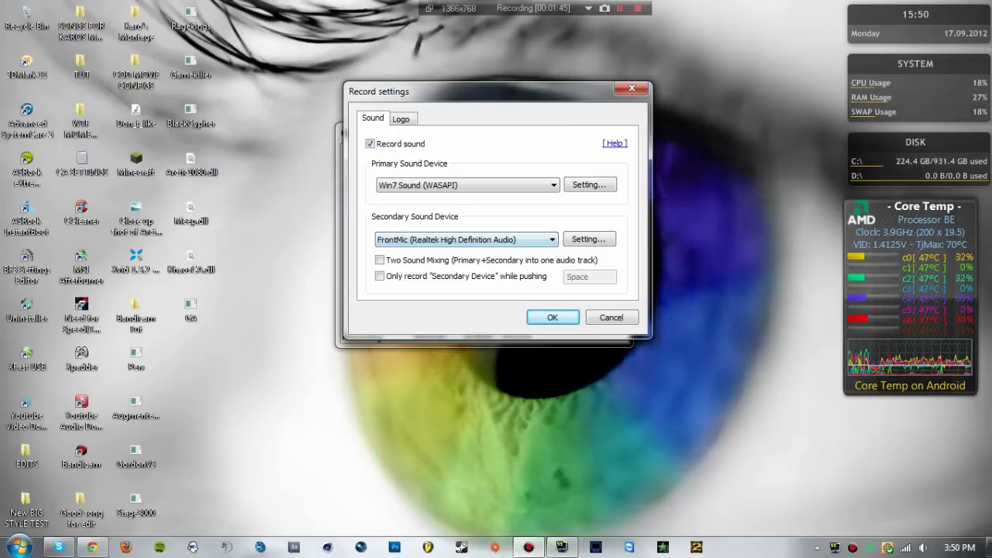
# Toggle mixing the FrontMic secondary device with the primary device, then view the Logo options with the logo off.
pyautogui.click(466, 240)
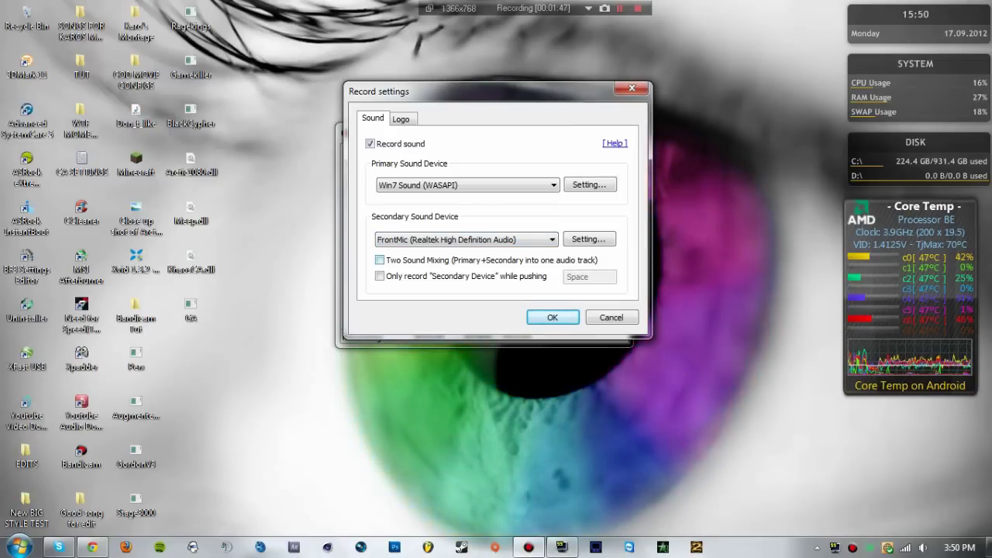
pyautogui.click(380, 260)
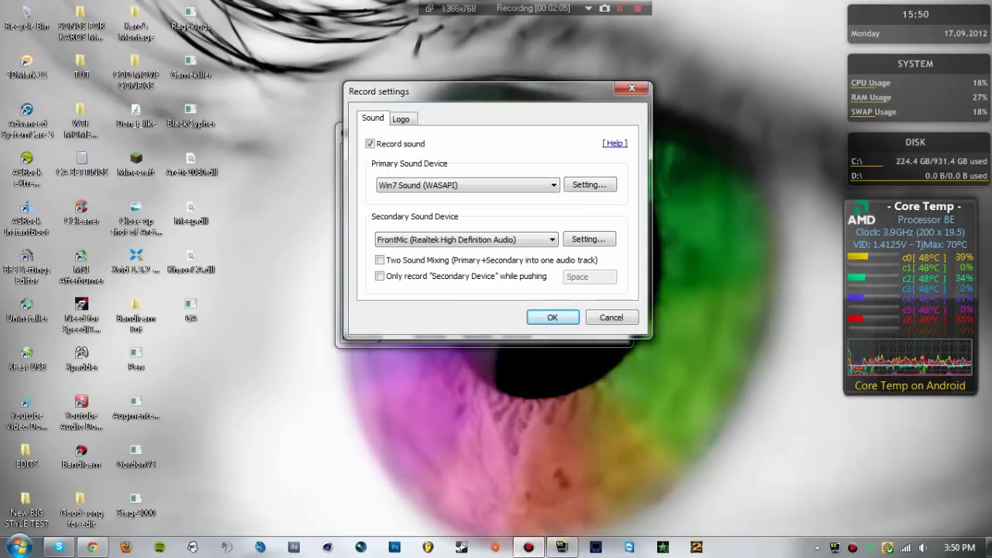
pyautogui.hotkey('ctrl', 'Tab')
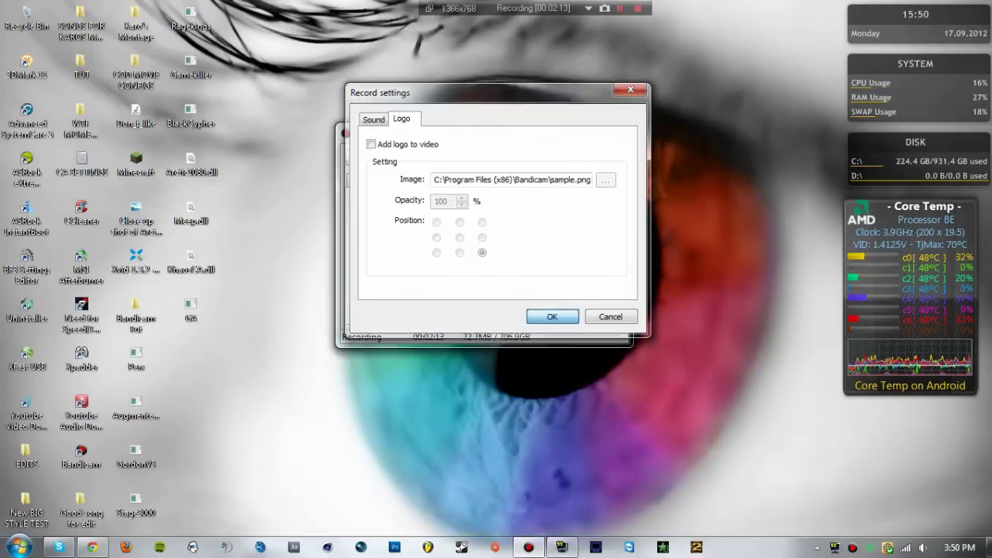
# Close Record settings and cycle through the General, Video, Image and About tabs, ending on General.
pyautogui.press('Return')
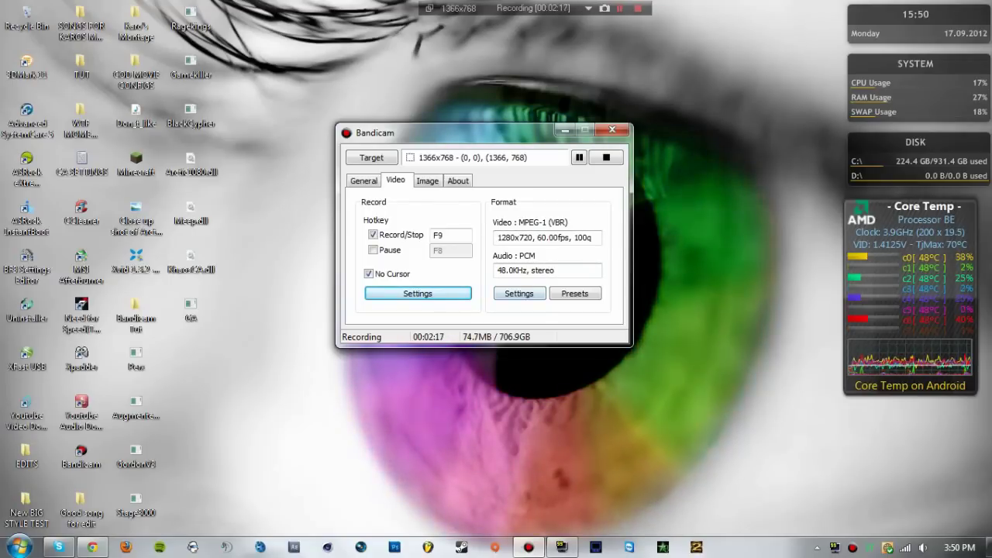
pyautogui.click(364, 180)
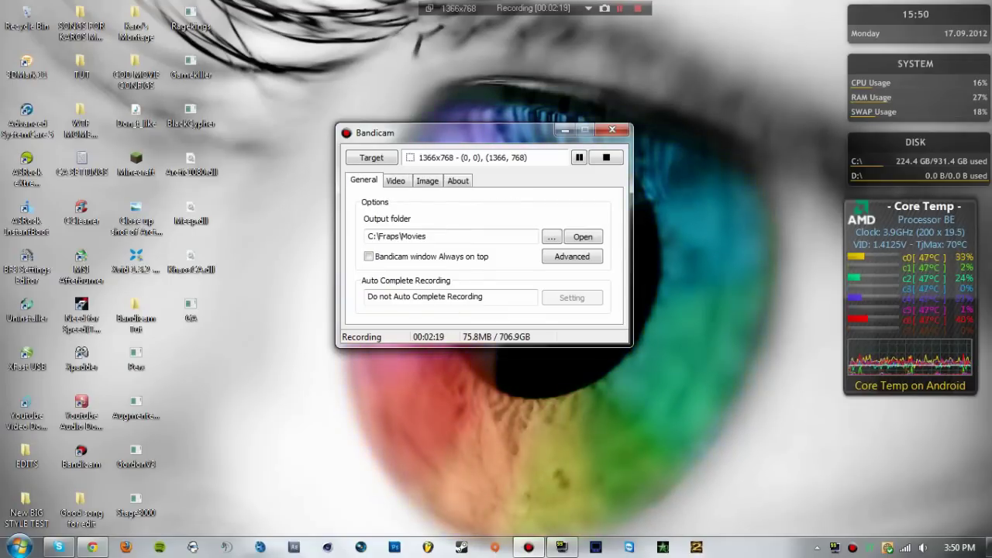
pyautogui.click(395, 180)
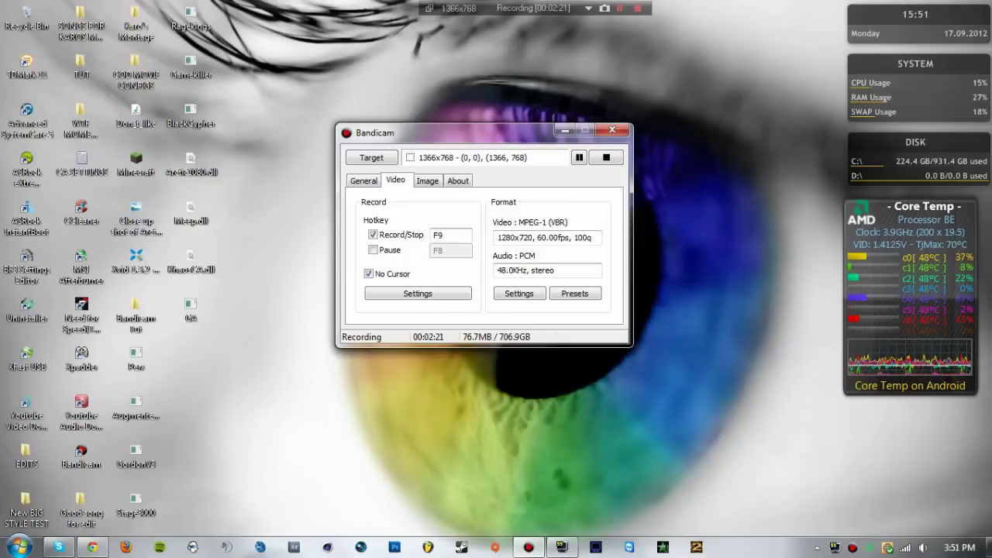
pyautogui.click(363, 180)
pyautogui.click(427, 179)
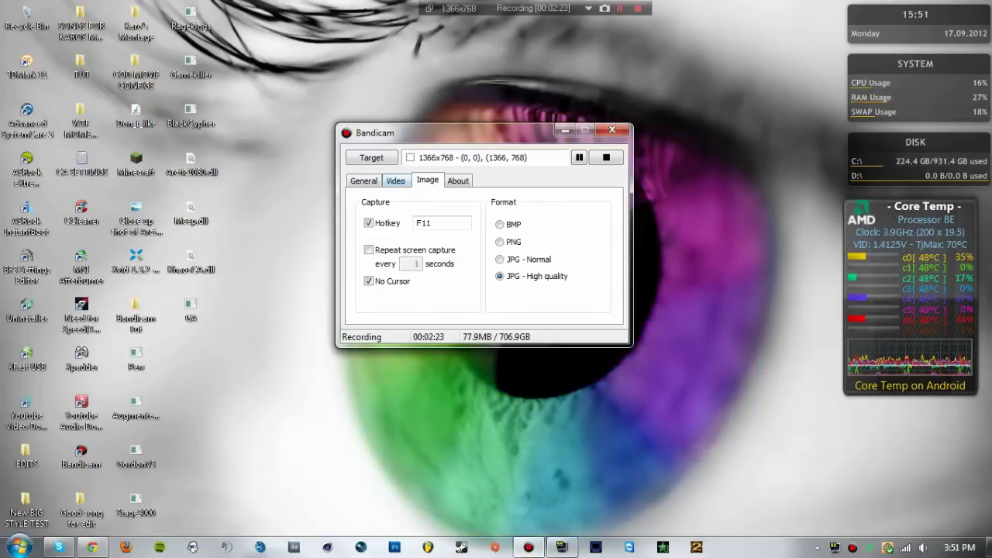
pyautogui.click(395, 180)
pyautogui.click(457, 180)
pyautogui.click(395, 180)
pyautogui.click(364, 180)
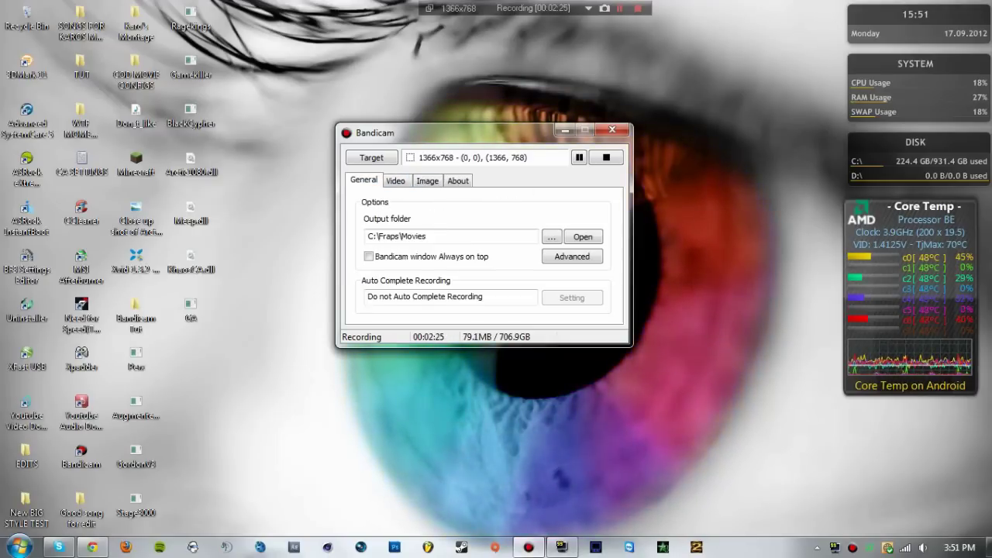
pyautogui.click(396, 180)
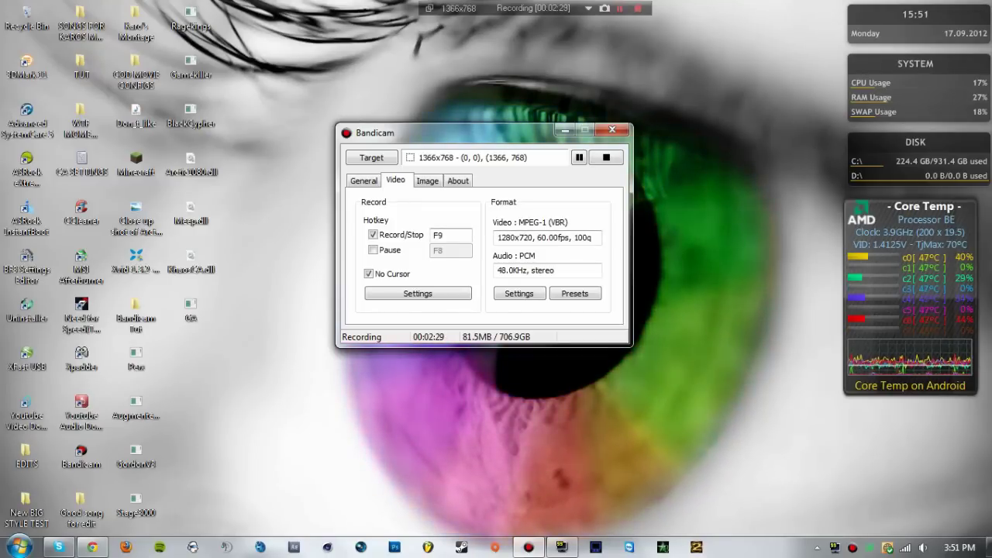
pyautogui.click(363, 180)
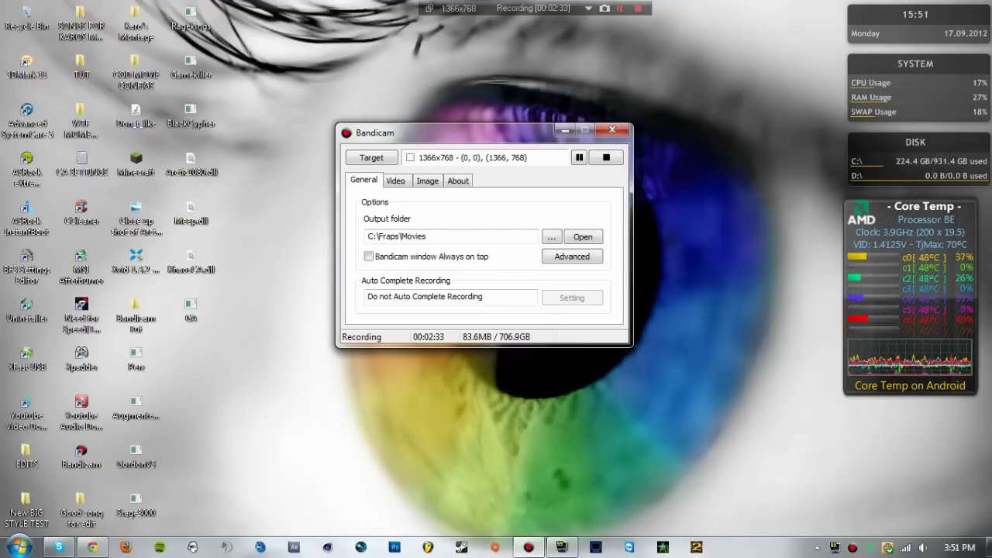
# Dismiss a stray desktop menu and view the FPS tab: overlay on, 120 FPS limit only when capturing.
pyautogui.click(606, 157)
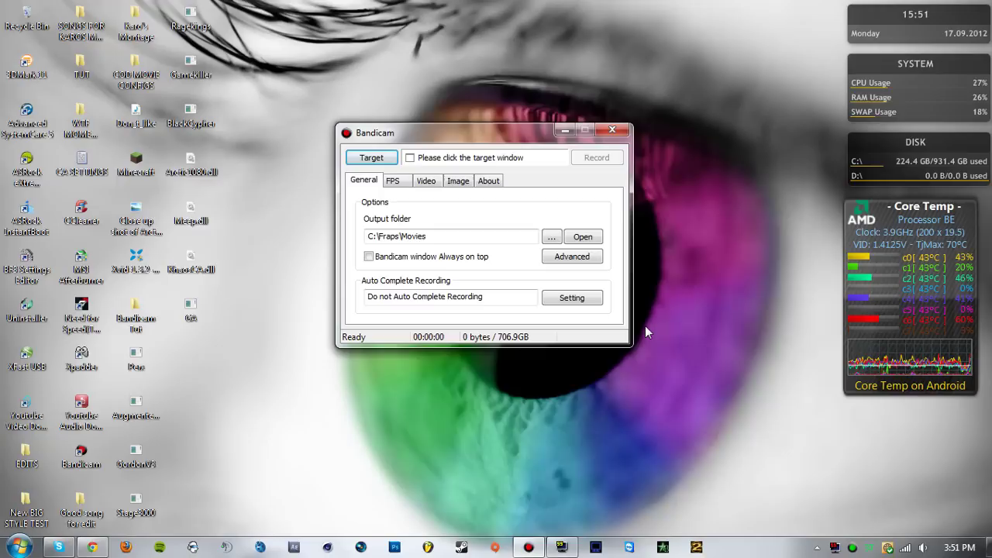
pyautogui.rightClick(544, 384)
pyautogui.click(317, 465)
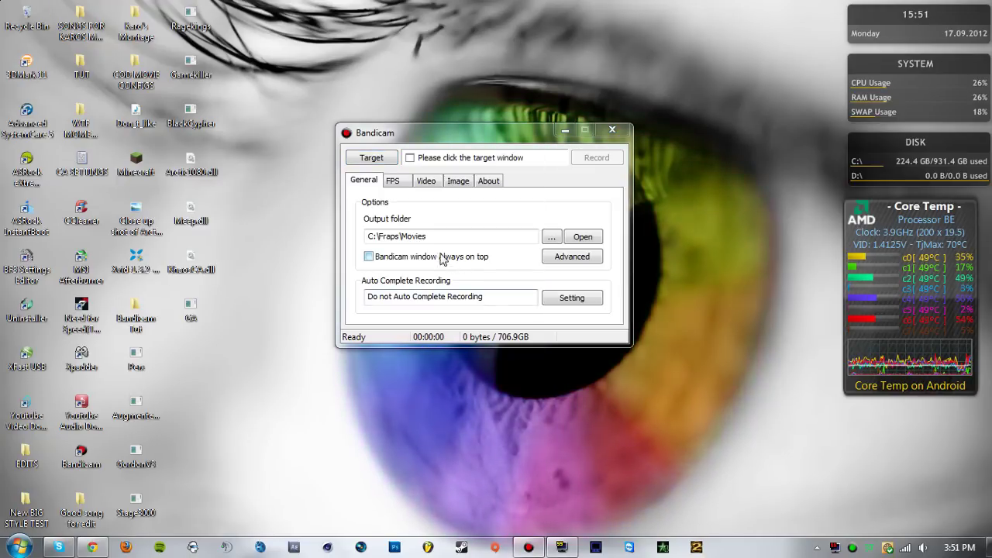
pyautogui.click(393, 185)
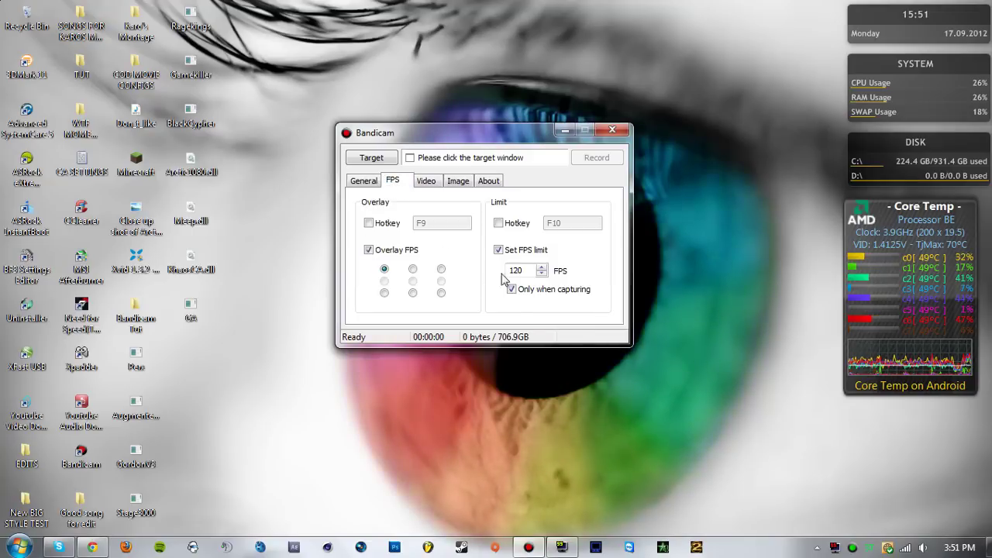
pyautogui.click(369, 185)
pyautogui.click(396, 185)
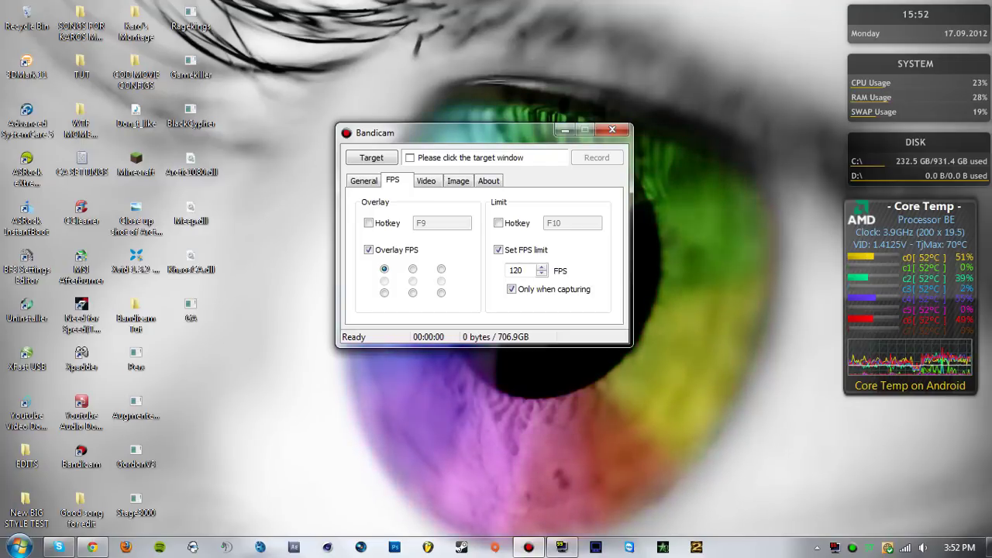
# Briefly reopen Record Settings to view the sound devices and close it unchanged.
pyautogui.click(427, 181)
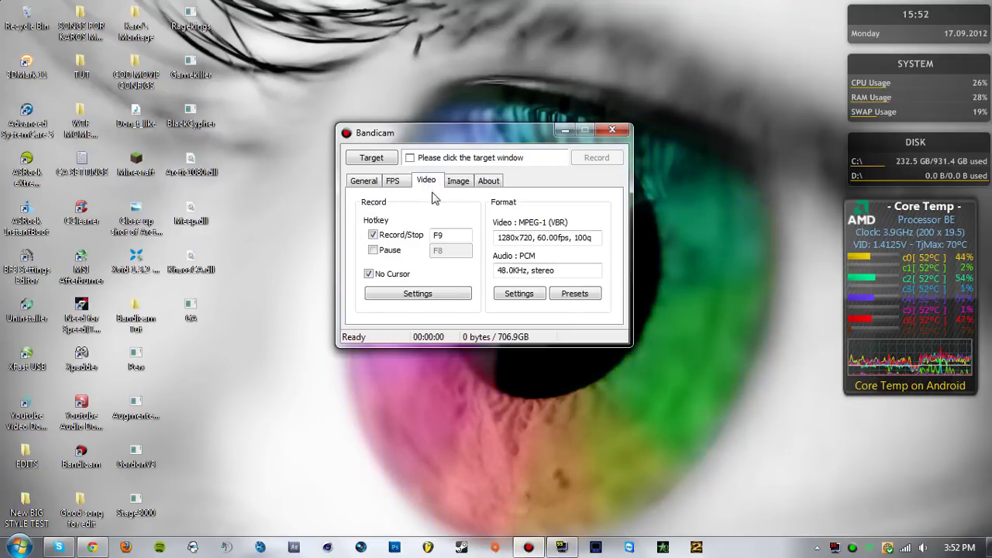
pyautogui.click(417, 293)
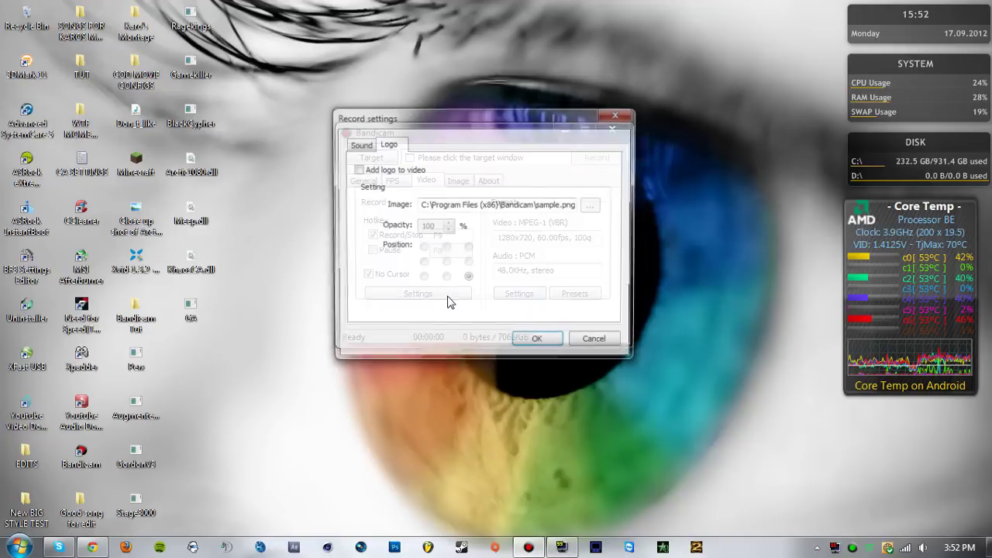
pyautogui.click(362, 145)
pyautogui.click(597, 343)
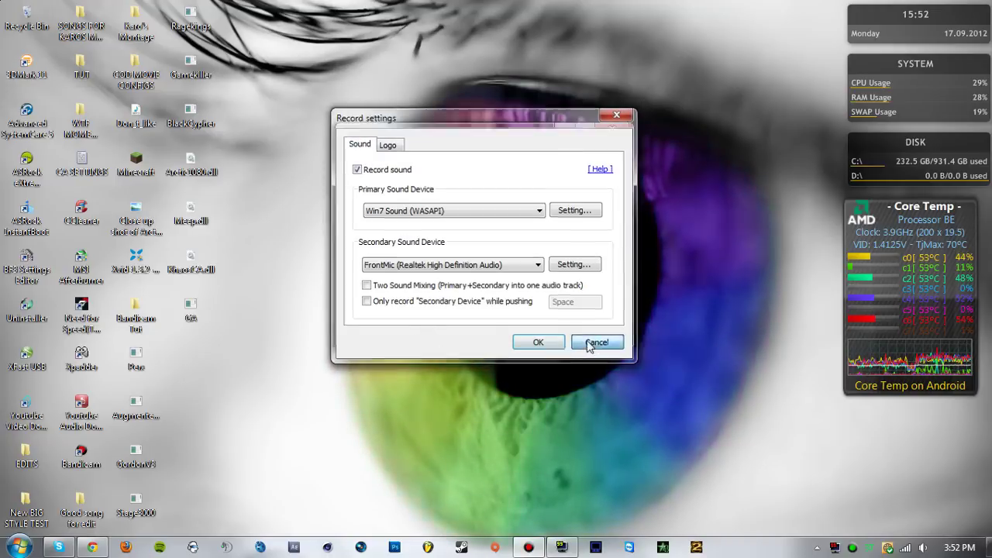
# In Format settings, set the video size to 1280 x 720 and keep the frame rate at 60, then apply.
pyautogui.click(520, 293)
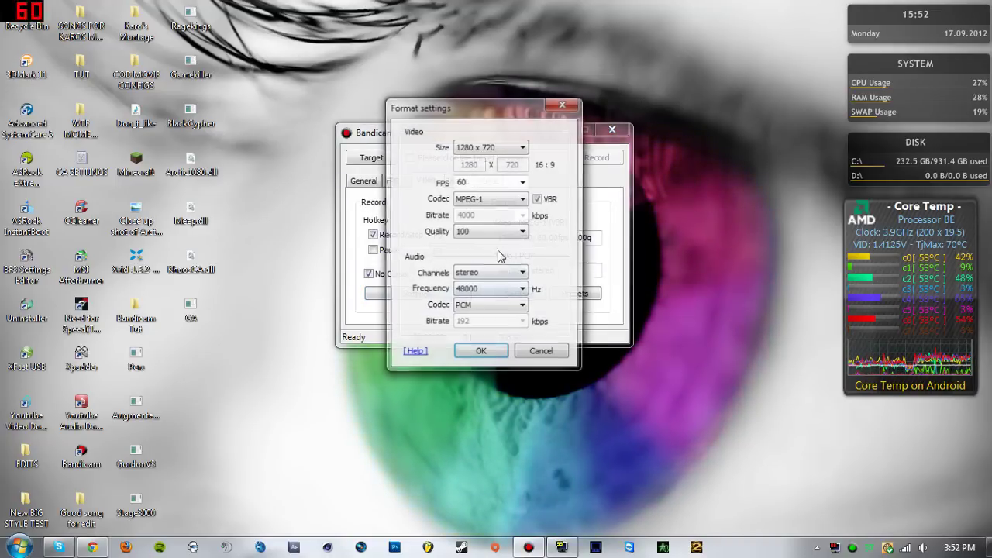
pyautogui.click(509, 152)
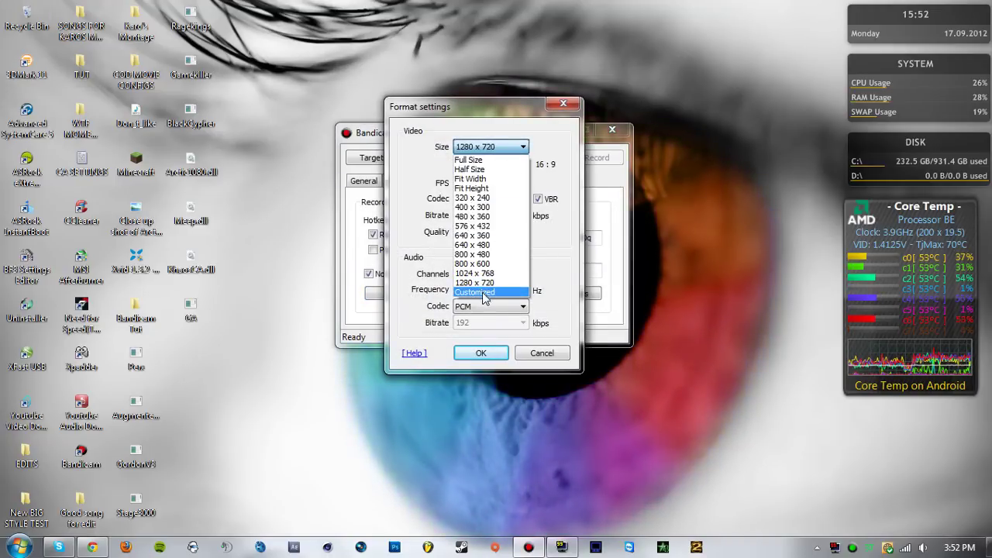
pyautogui.click(484, 293)
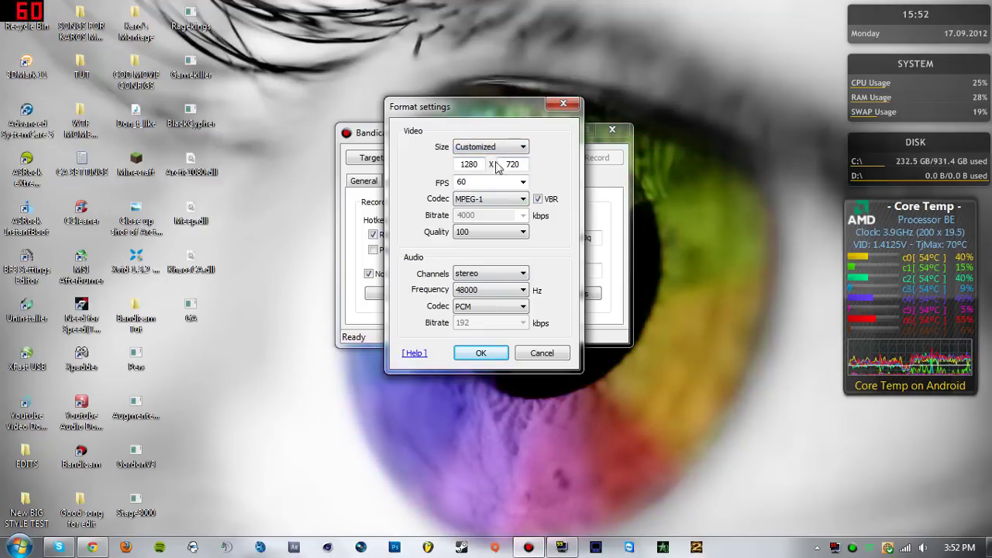
pyautogui.click(524, 182)
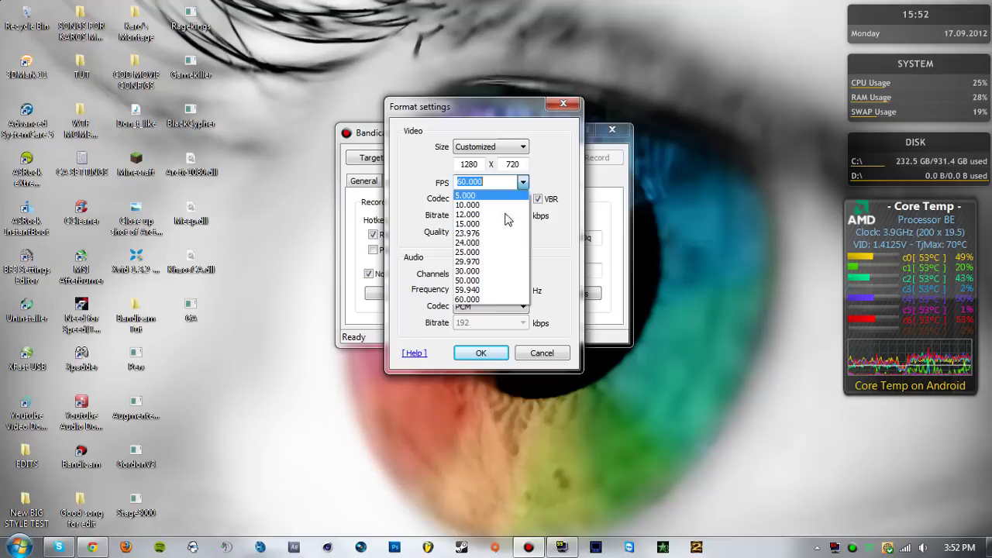
pyautogui.click(470, 299)
pyautogui.click(496, 146)
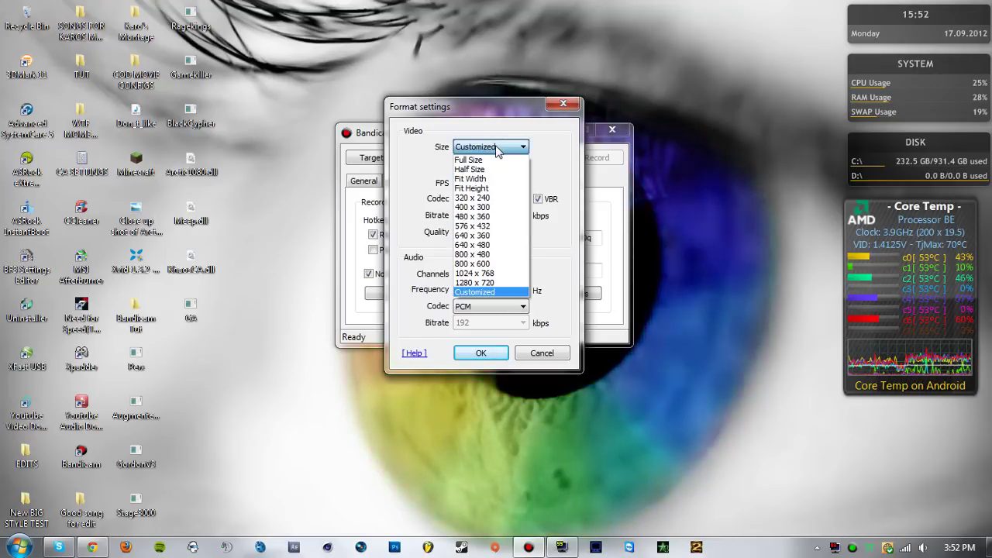
pyautogui.click(420, 159)
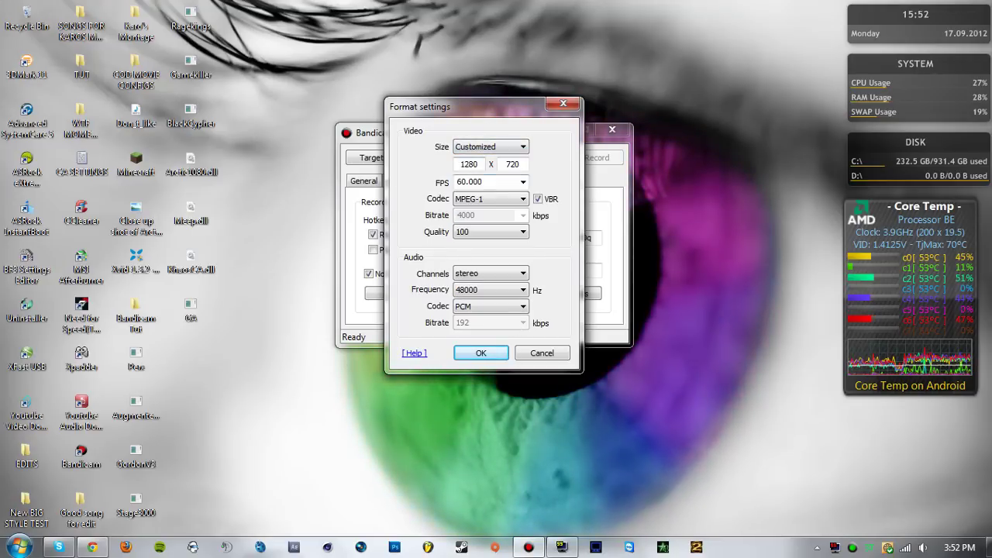
pyautogui.moveTo(486, 181); pyautogui.dragTo(439, 184)
pyautogui.write('120')
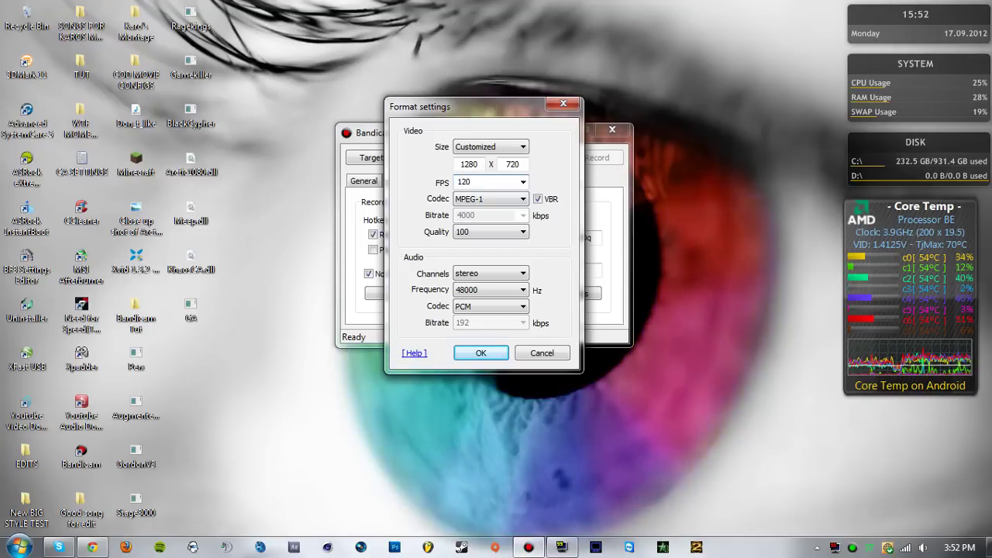
pyautogui.press('BackSpace')
pyautogui.press('BackSpace')
pyautogui.click(542, 353)
# Reopen Format settings to confirm the 1280 x 720 size is kept.
pyautogui.click(523, 298)
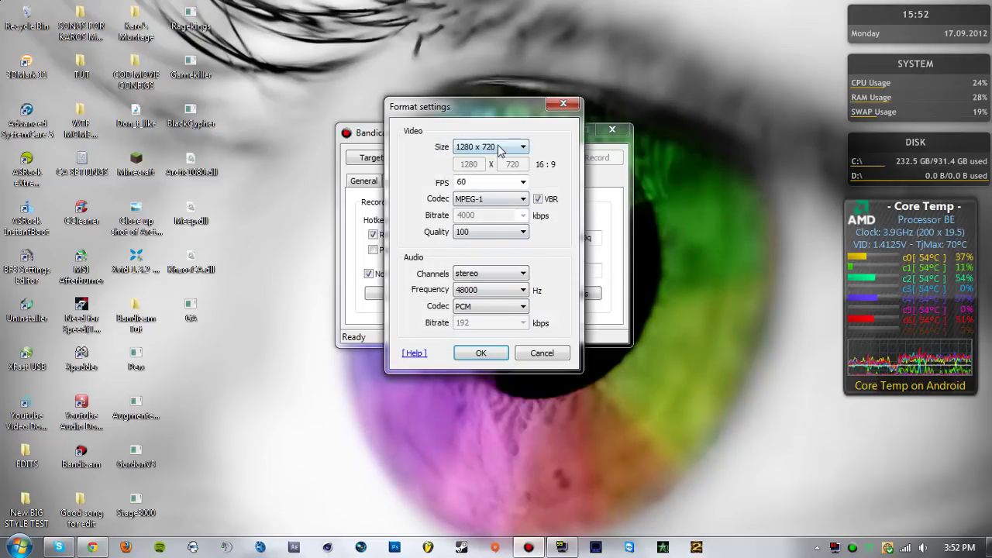
pyautogui.click(500, 147)
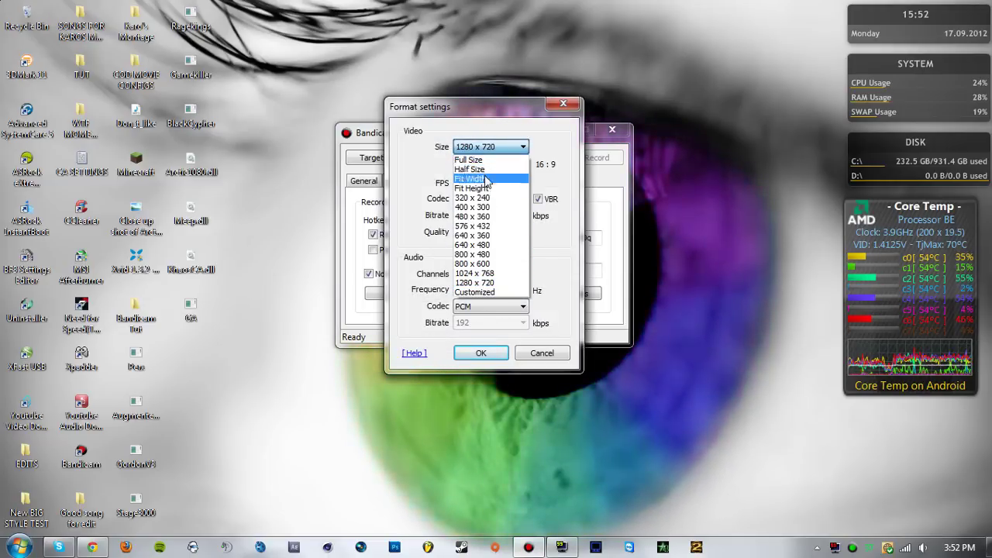
pyautogui.click(488, 282)
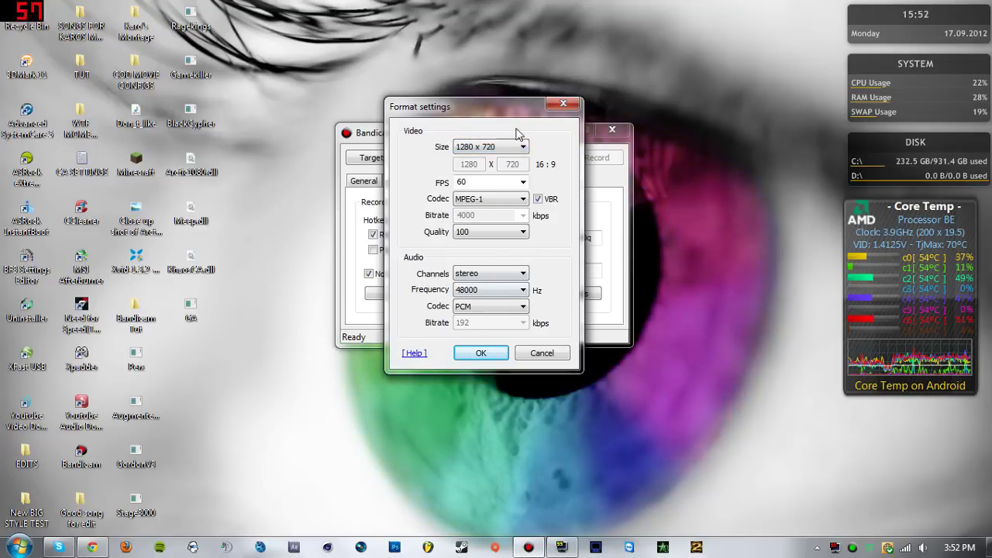
pyautogui.click(501, 200)
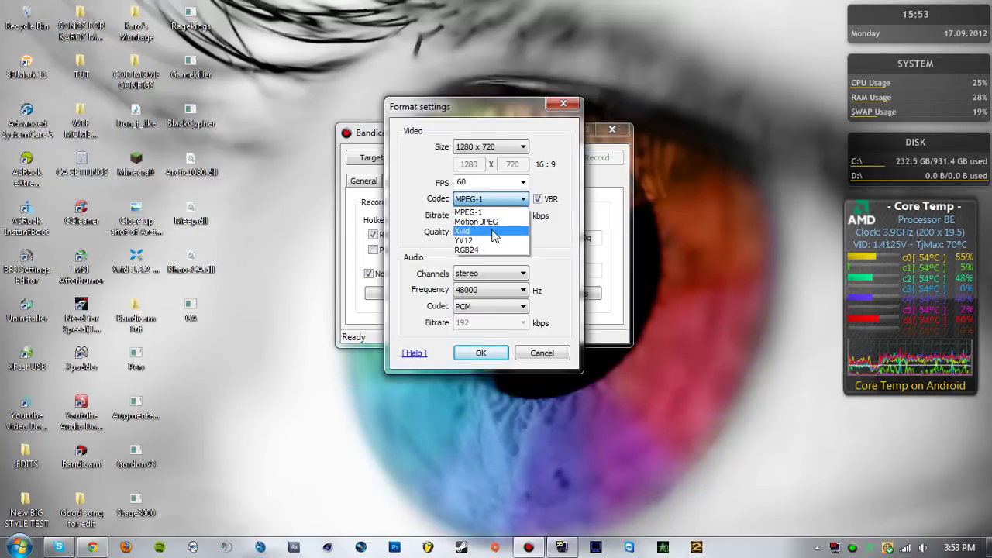
# Try the Xvid codec, toggle VBR off and back on, and keep quality at 100.
pyautogui.click(560, 246)
pyautogui.click(482, 204)
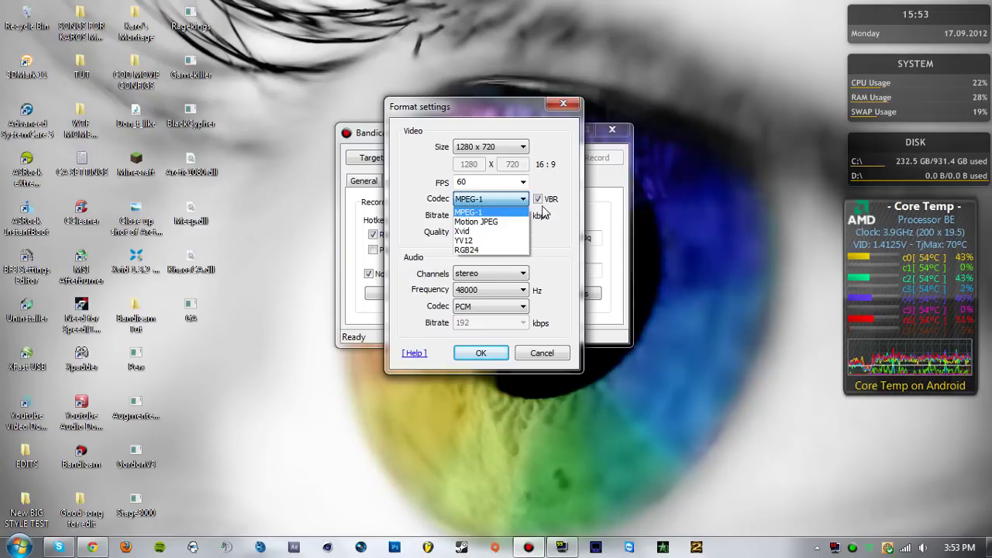
pyautogui.click(486, 231)
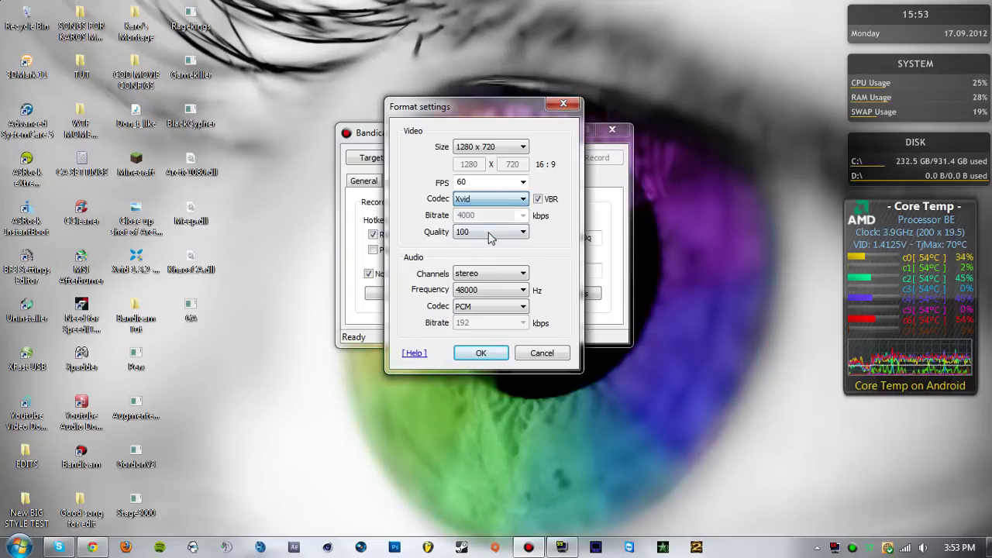
pyautogui.click(539, 200)
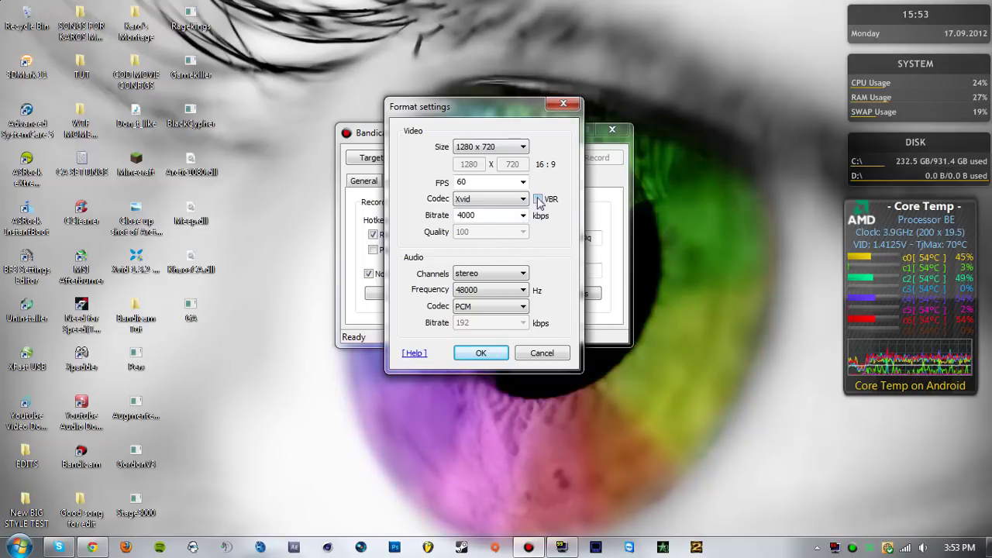
pyautogui.click(538, 199)
pyautogui.click(504, 233)
pyautogui.click(502, 231)
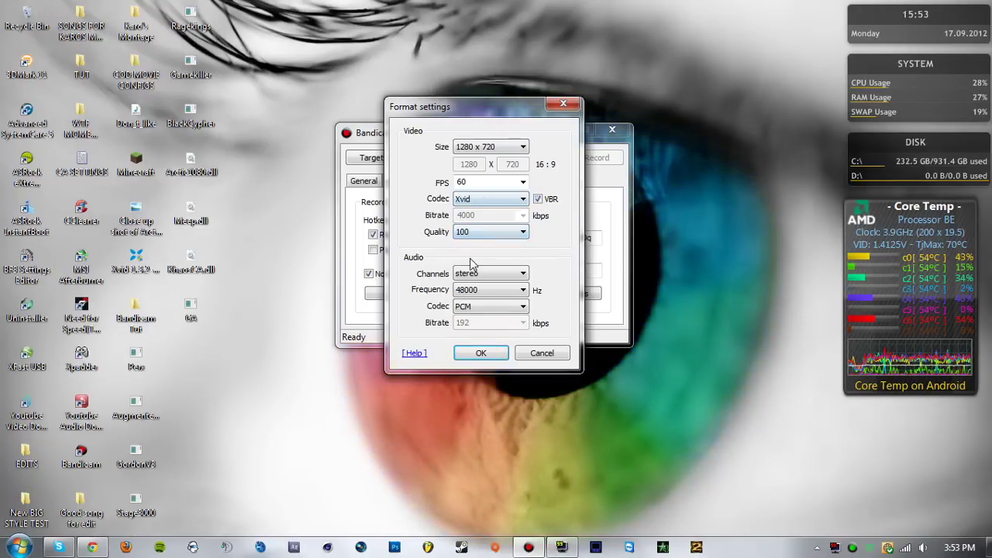
pyautogui.click(496, 232)
pyautogui.click(482, 332)
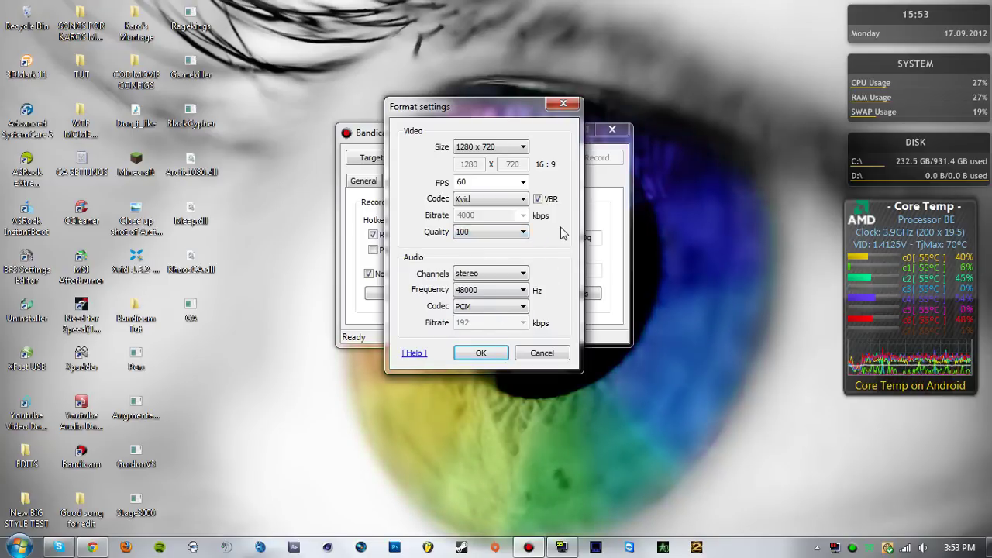
pyautogui.click(523, 291)
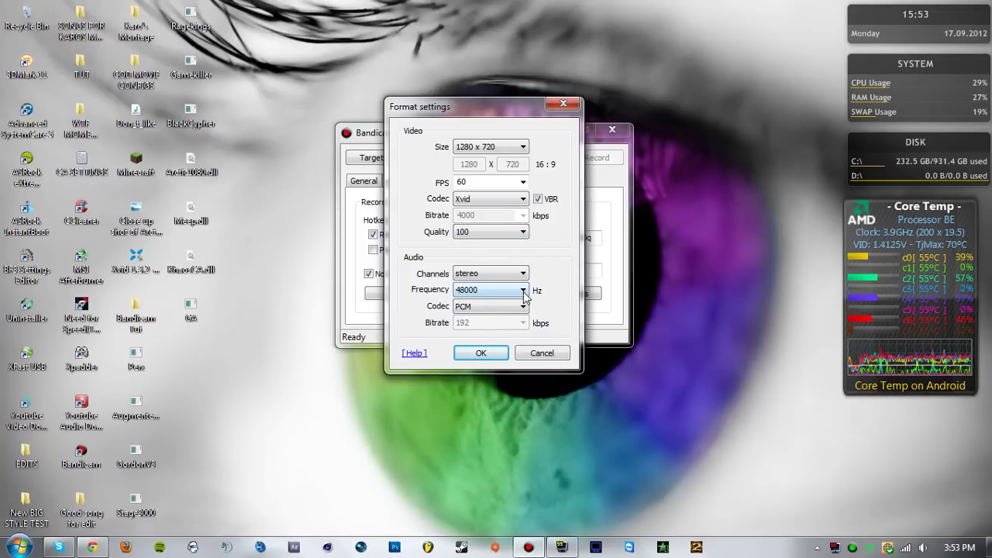
# Switch the video codec between MPEG-1 and Xvid, settling on MPEG-1.
pyautogui.click(498, 203)
pyautogui.click(481, 216)
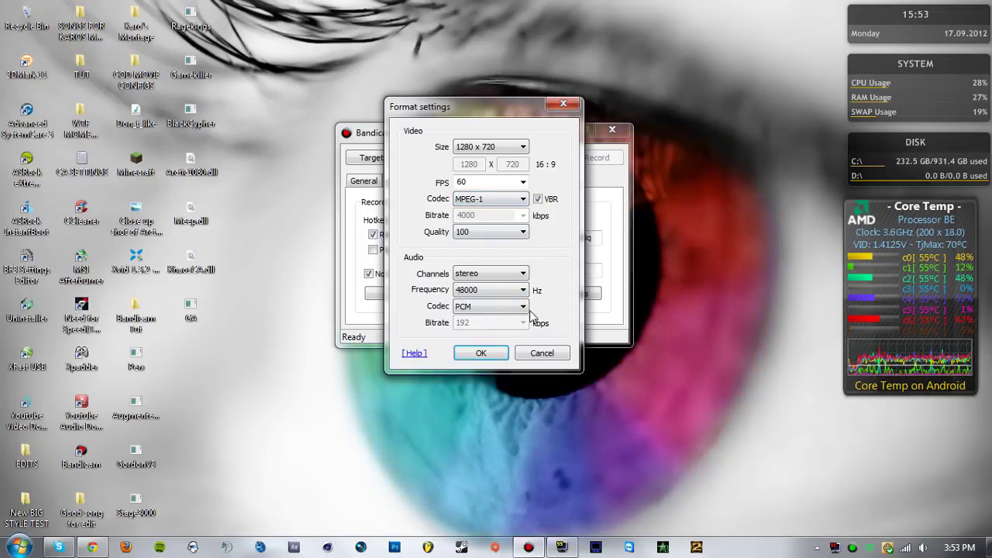
pyautogui.click(477, 199)
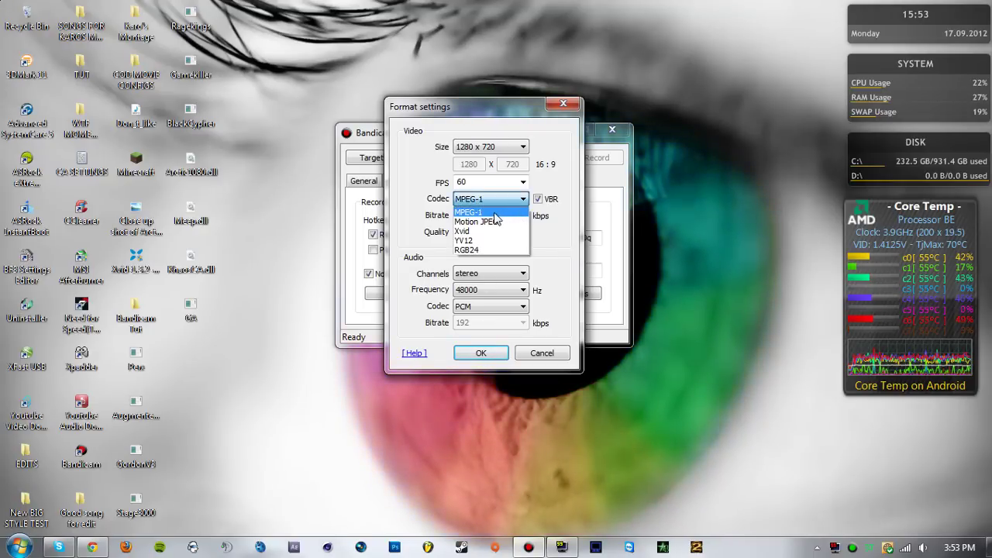
pyautogui.click(469, 231)
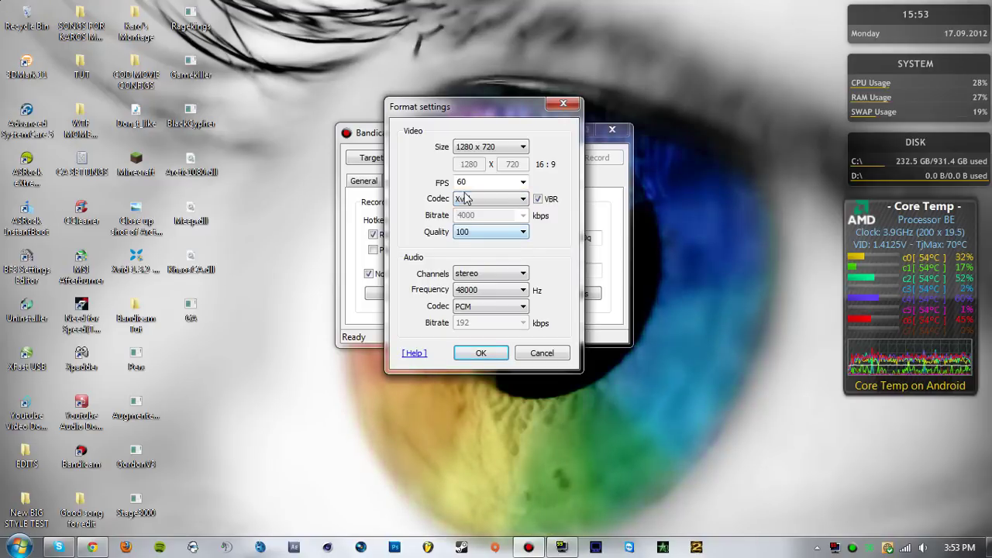
pyautogui.click(467, 199)
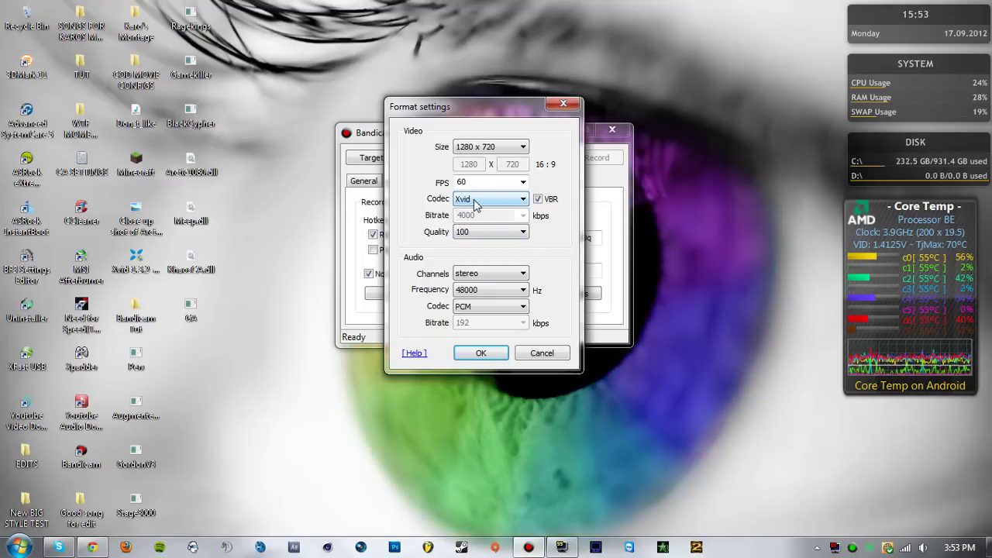
pyautogui.click(475, 202)
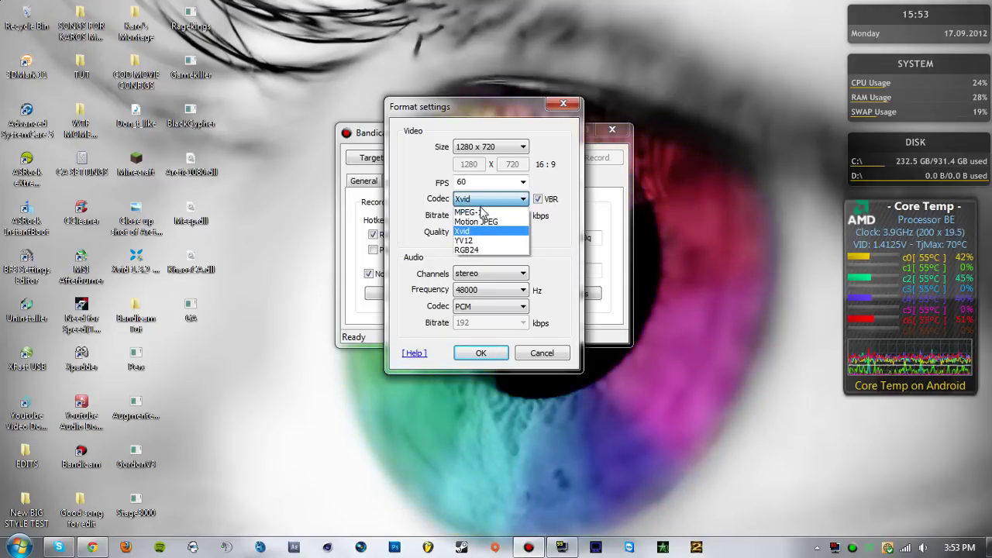
pyautogui.click(505, 212)
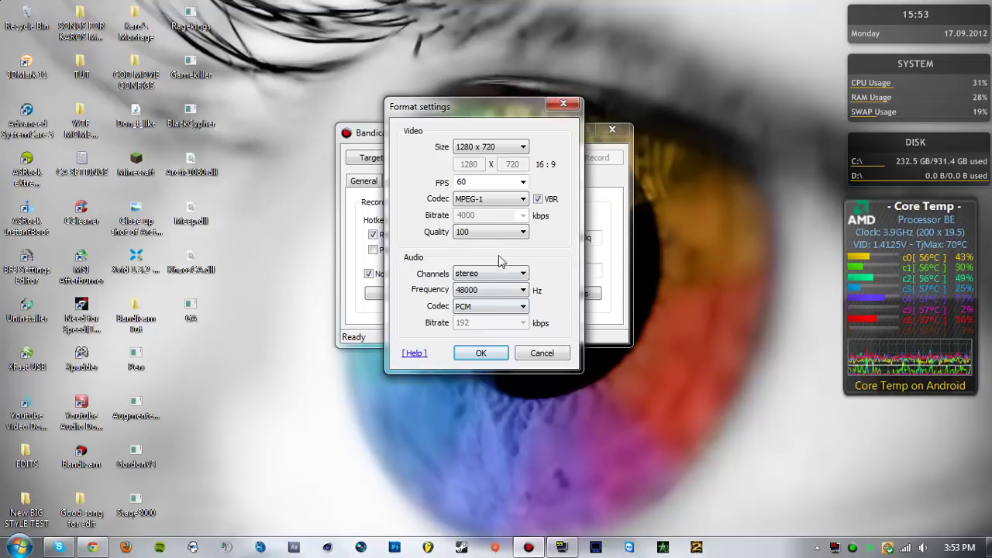
# Keep PCM as the audio codec, apply the format settings, and reopen the dialog.
pyautogui.click(497, 307)
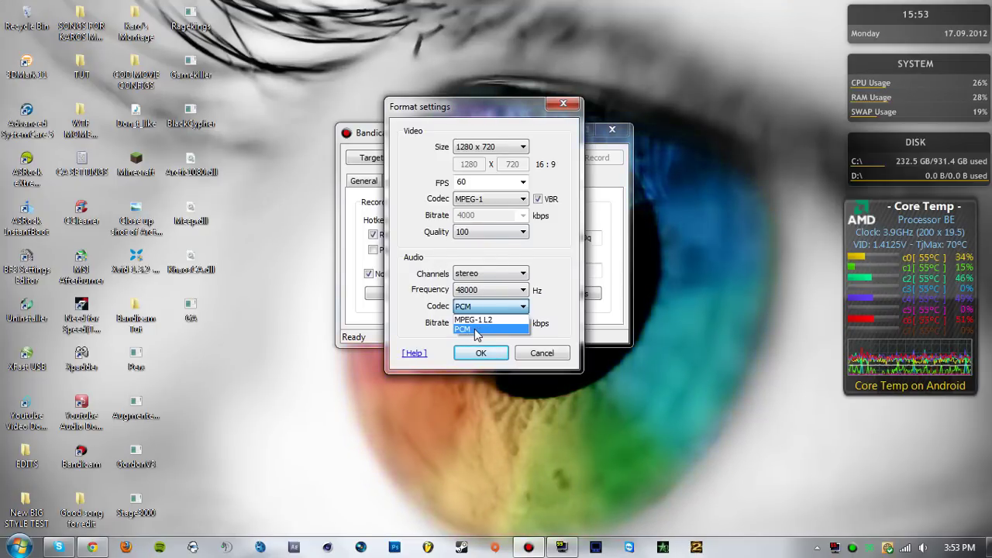
pyautogui.click(479, 330)
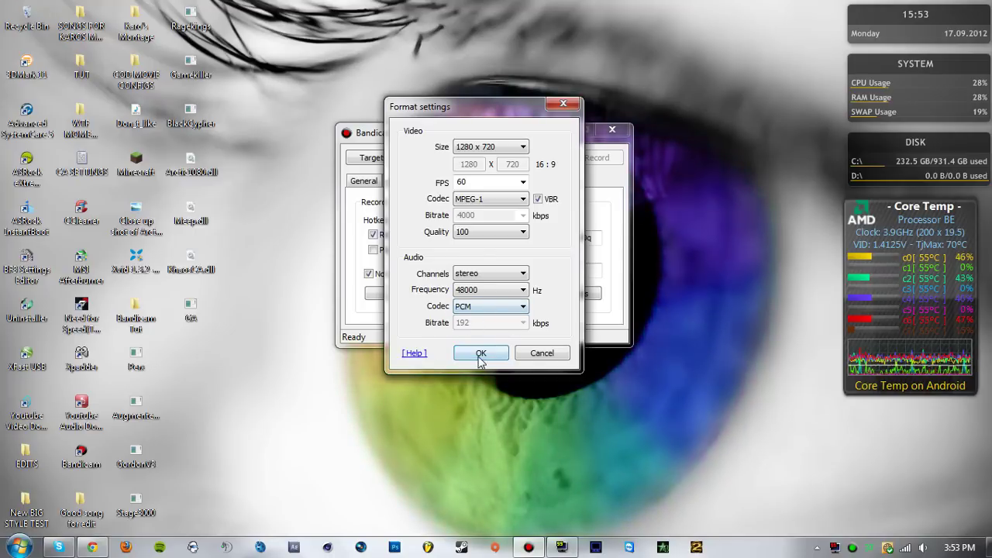
pyautogui.click(481, 358)
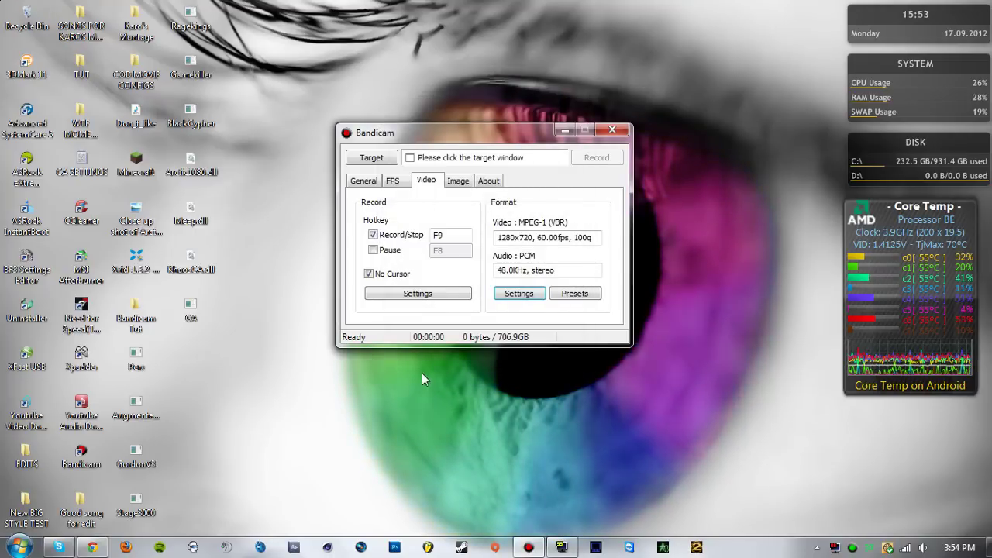
pyautogui.click(522, 298)
# Keep MPEG-1 as the codec and open the C:\Fraps\Movies folder through FRAPS.
pyautogui.click(491, 200)
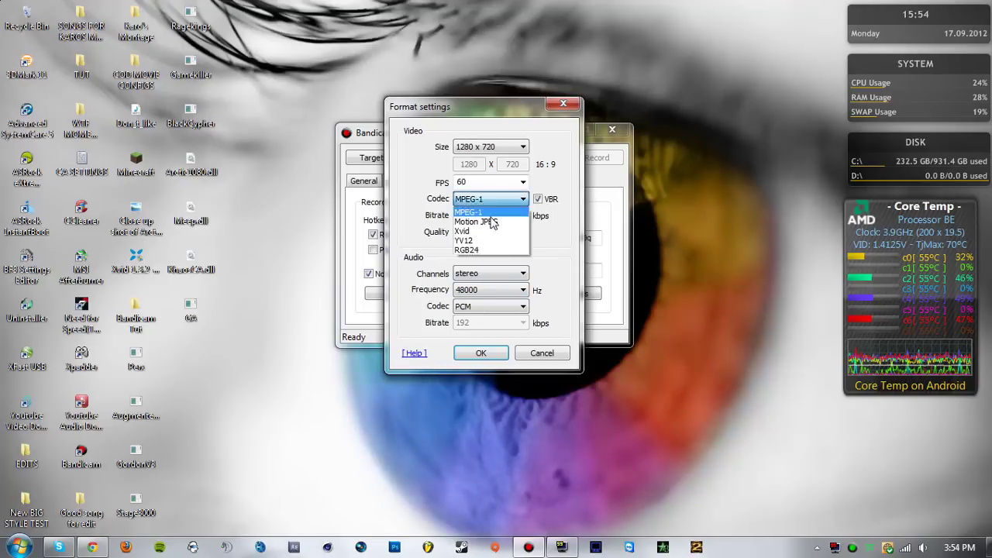
pyautogui.click(468, 211)
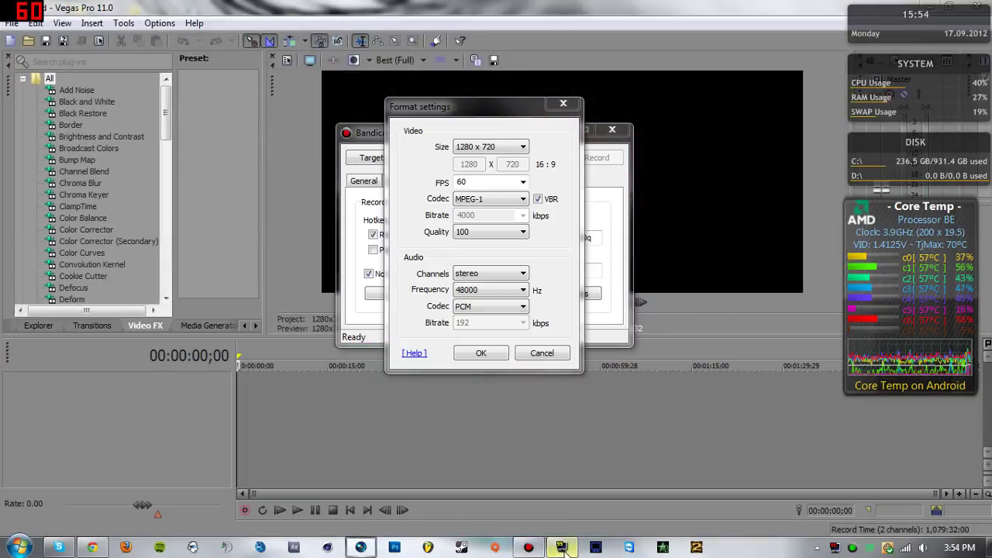
pyautogui.click(561, 548)
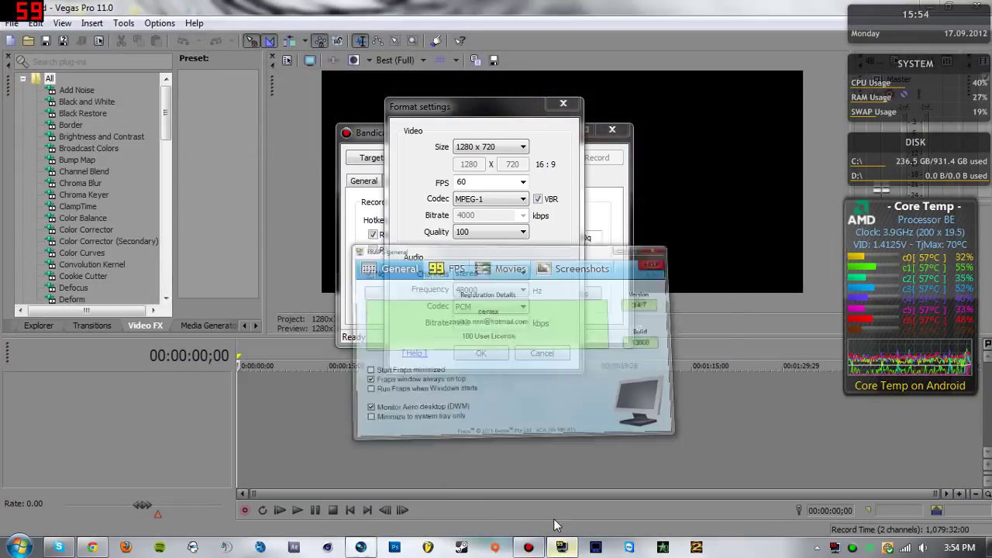
pyautogui.click(487, 166)
pyautogui.click(672, 200)
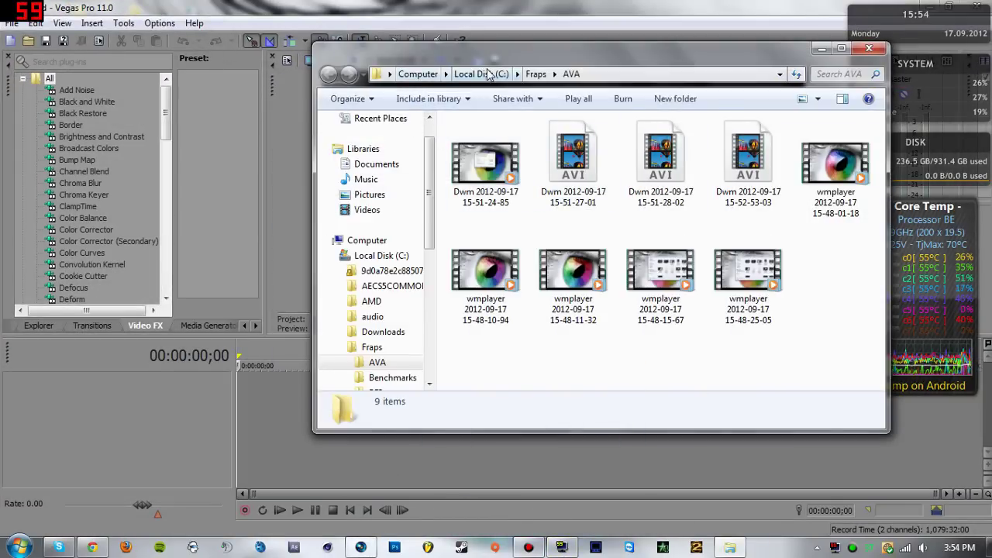
pyautogui.click(536, 74)
pyautogui.doubleClick(478, 248)
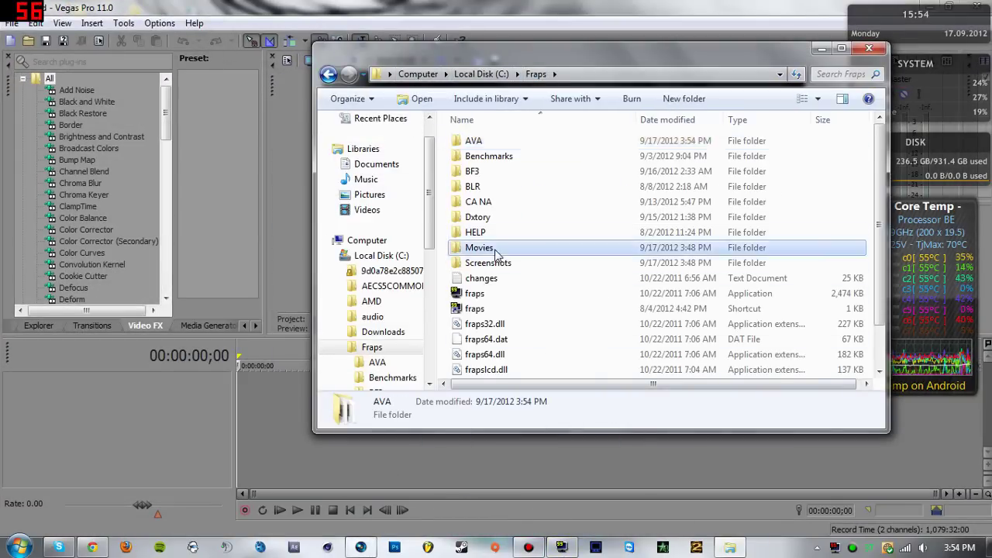
pyautogui.scroll(-5, 781, 223)
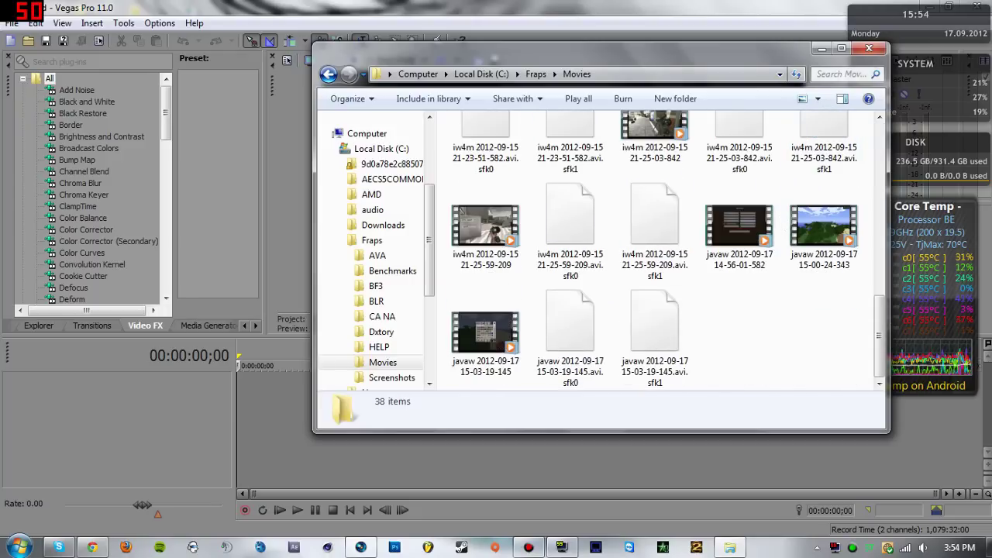
pyautogui.click(822, 48)
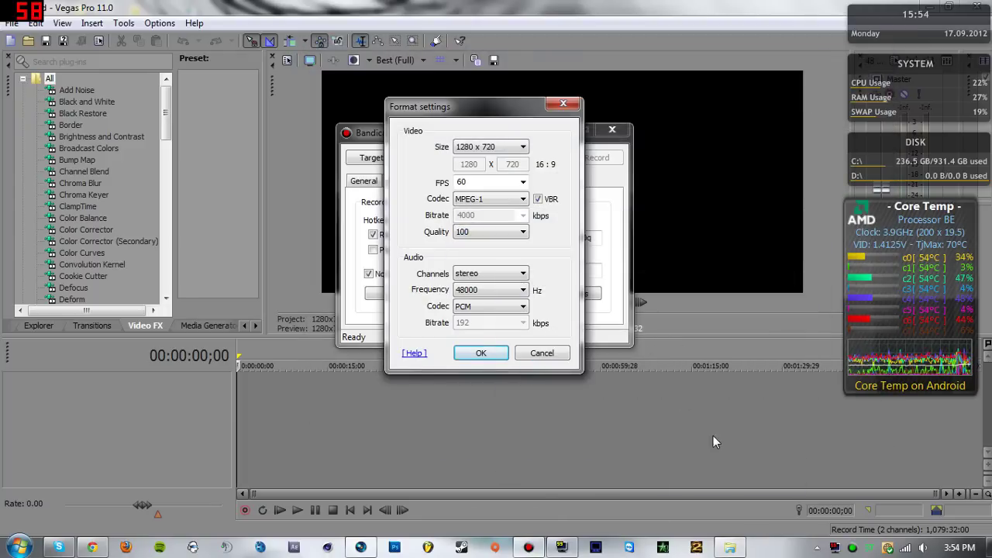
# Drag the javaw 15-03-19-145 recording onto the Vegas timeline and dismiss the could-not-open error.
pyautogui.click(741, 497)
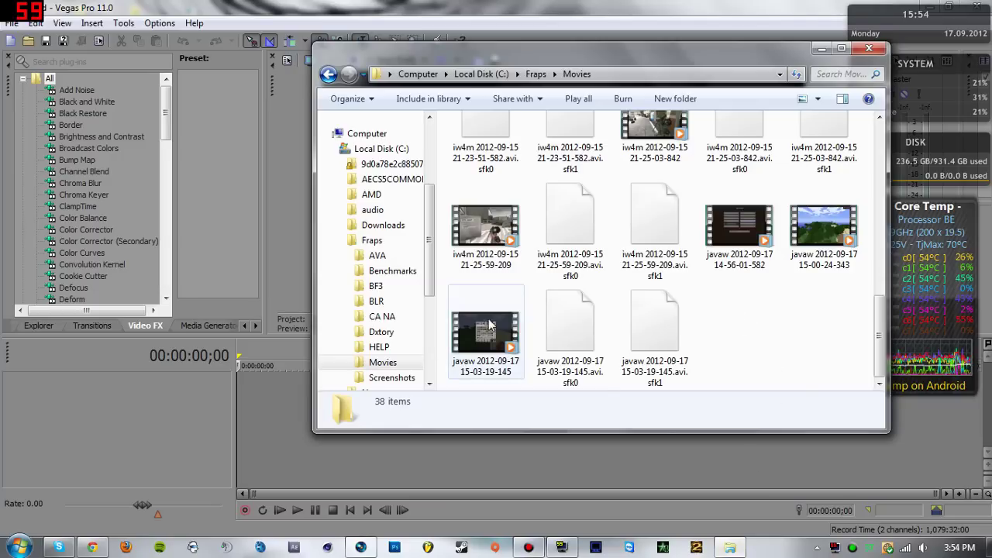
pyautogui.moveTo(479, 344); pyautogui.dragTo(258, 437)
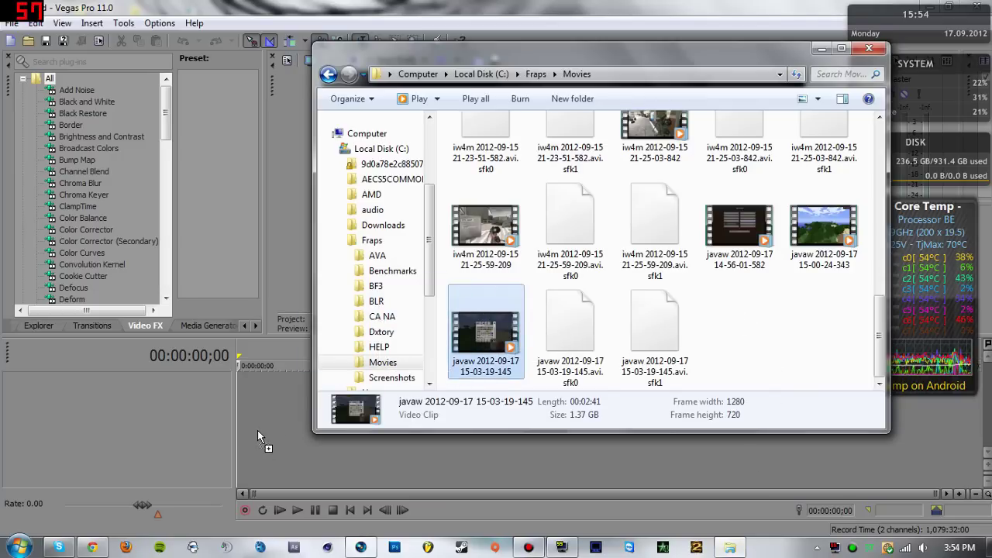
pyautogui.click(822, 49)
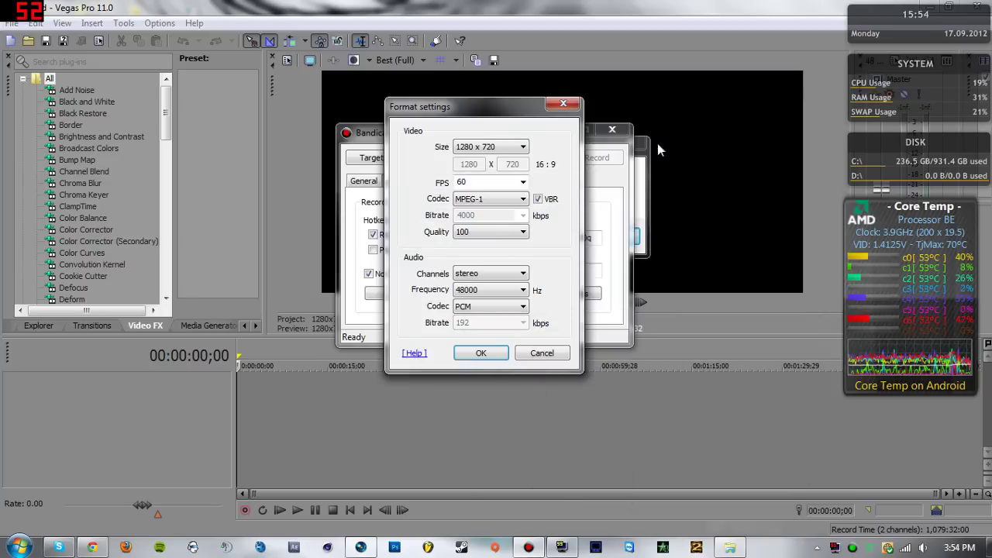
pyautogui.click(481, 353)
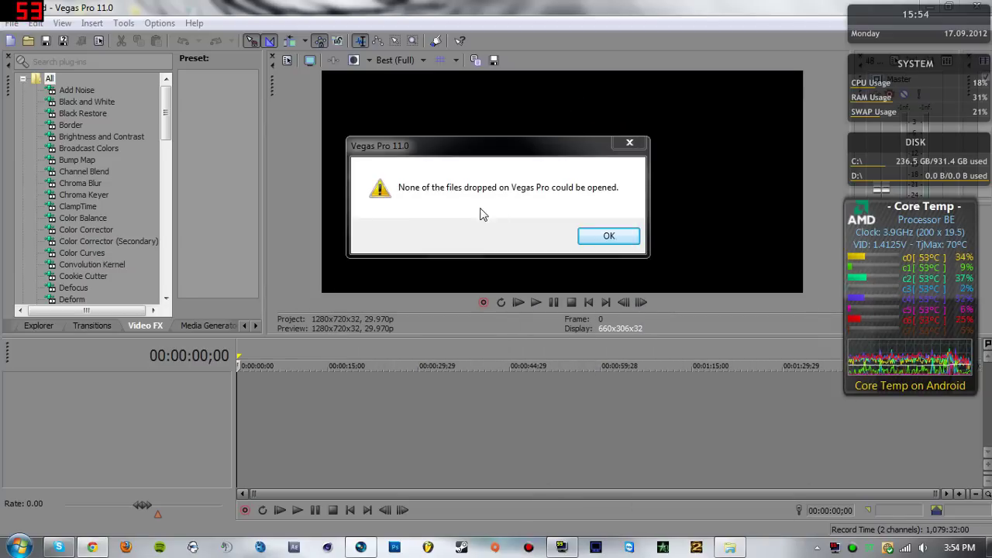
pyautogui.click(609, 236)
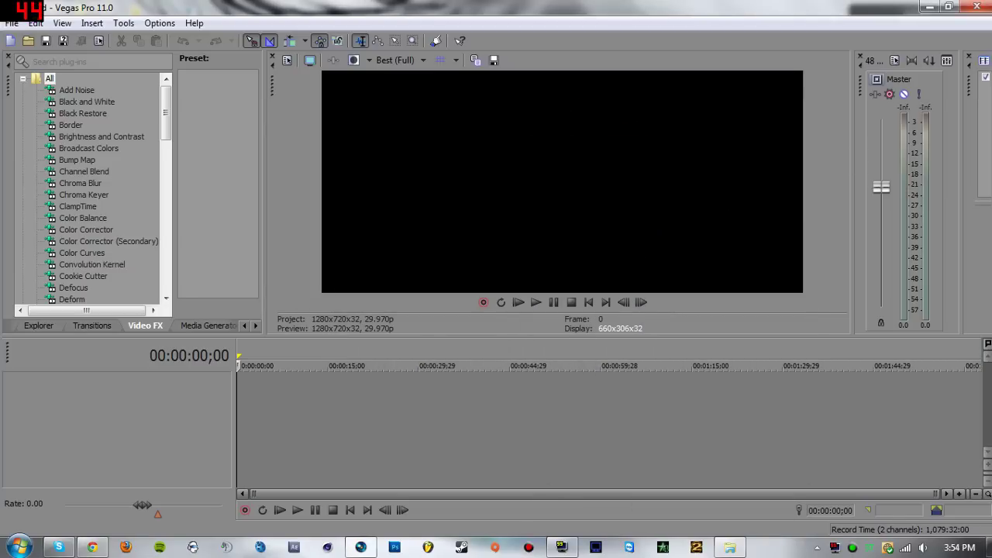
# Go to Chrome's Digital Digest page for Xvid Codec 1.3.2 and start the download.
pyautogui.press('super+d')
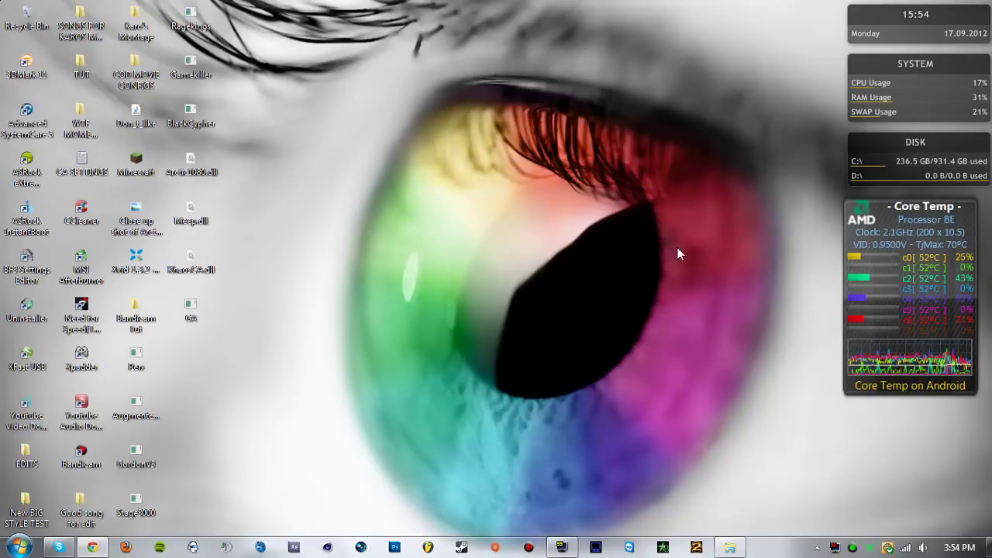
pyautogui.click(92, 547)
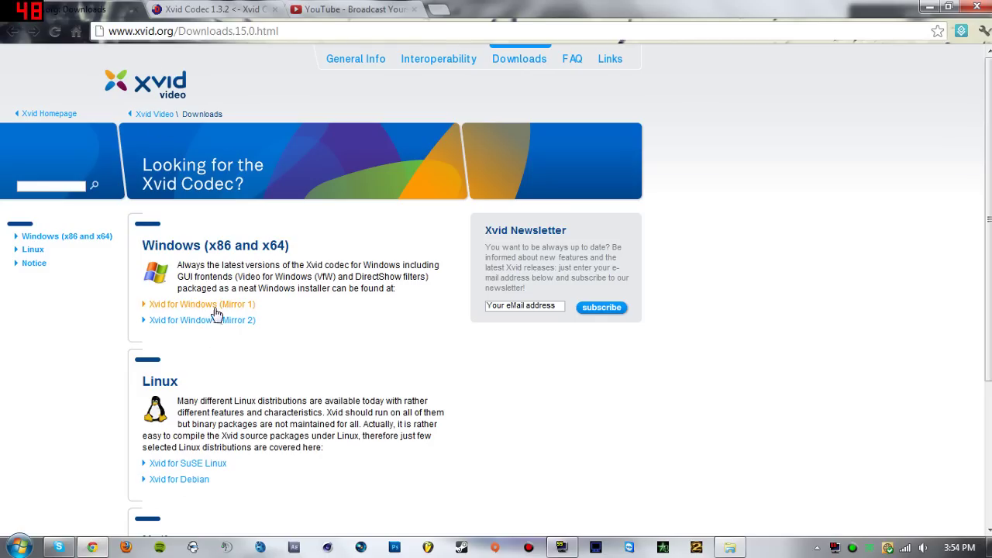
pyautogui.click(236, 10)
pyautogui.scroll(-2, 310, 295)
pyautogui.scroll(3, 338, 314)
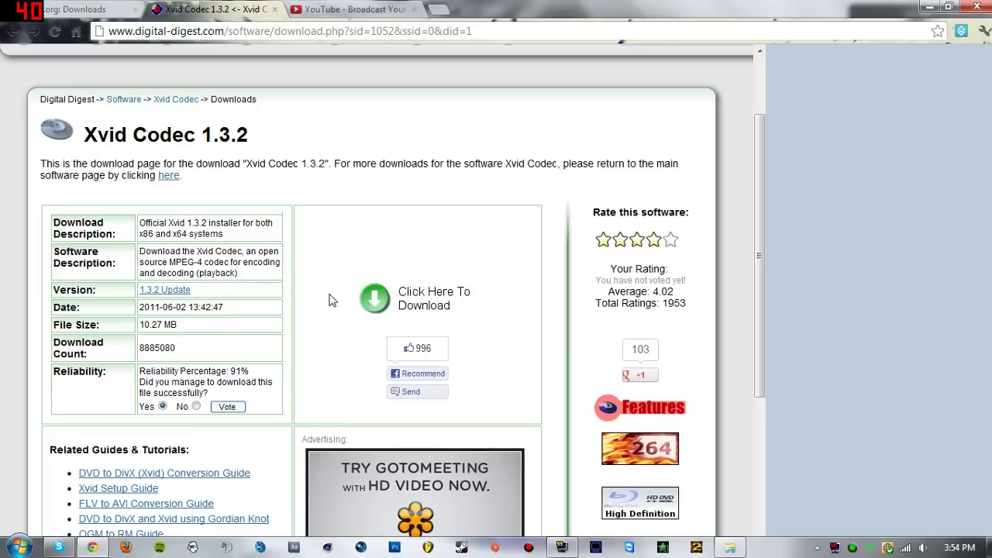
pyautogui.click(378, 301)
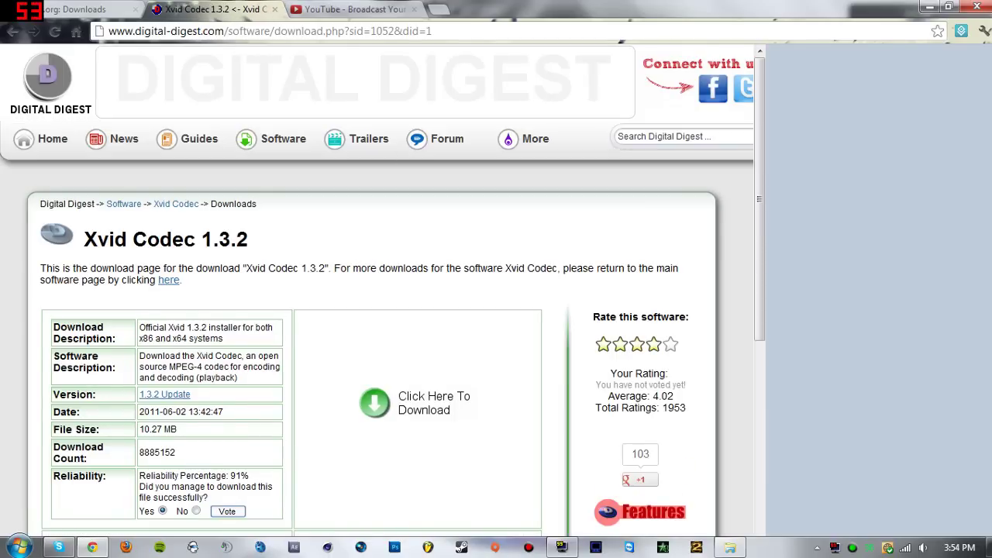
# Reload the Xvid download page in a new tab using its copied address.
pyautogui.rightClick(200, 31)
pyautogui.click(235, 70)
pyautogui.click(275, 9)
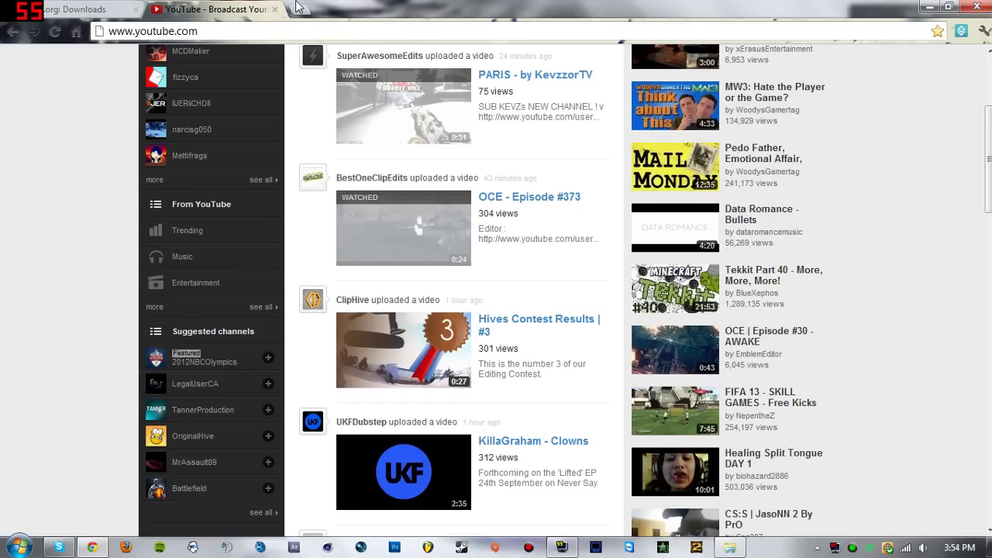
pyautogui.click(300, 9)
pyautogui.rightClick(312, 31)
pyautogui.click(377, 105)
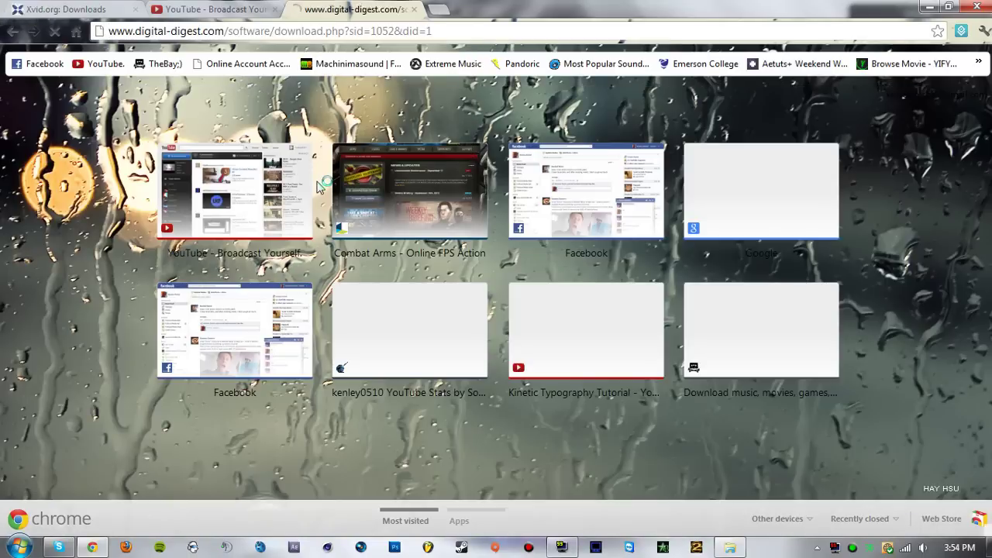
pyautogui.scroll(-3, 375, 316)
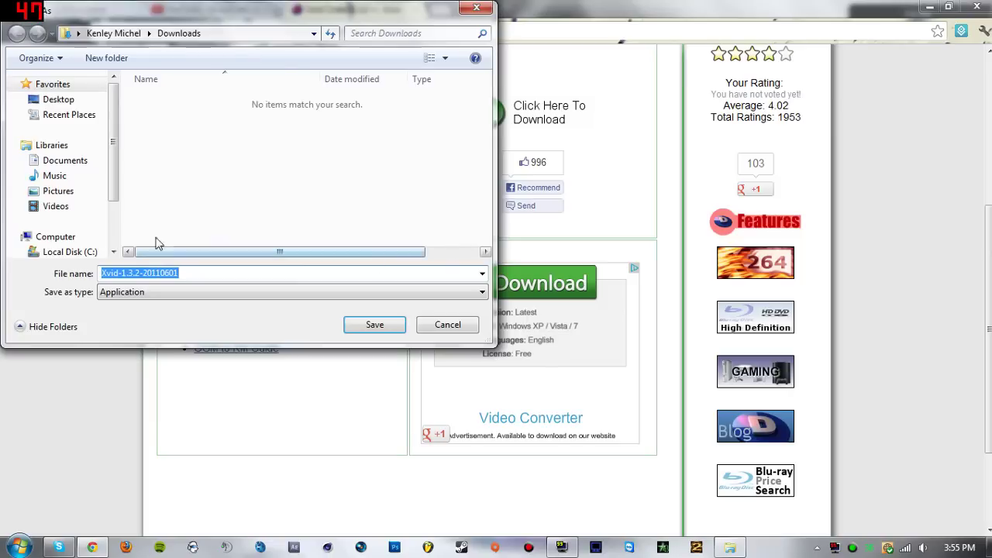
# Try saving to the Desktop, decline replacing the existing installer, then launch the desktop Xvid installer.
pyautogui.click(59, 99)
pyautogui.click(375, 325)
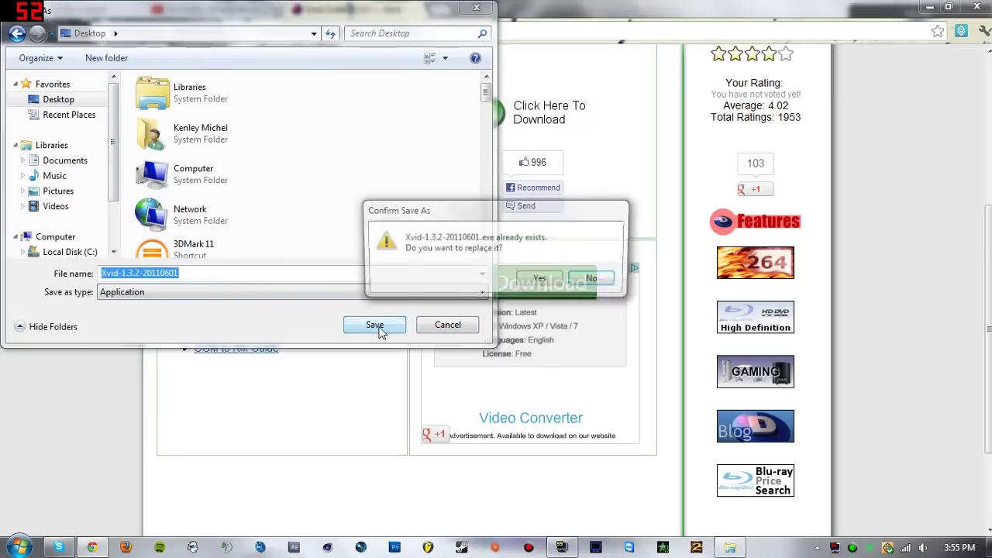
pyautogui.click(587, 279)
pyautogui.click(447, 325)
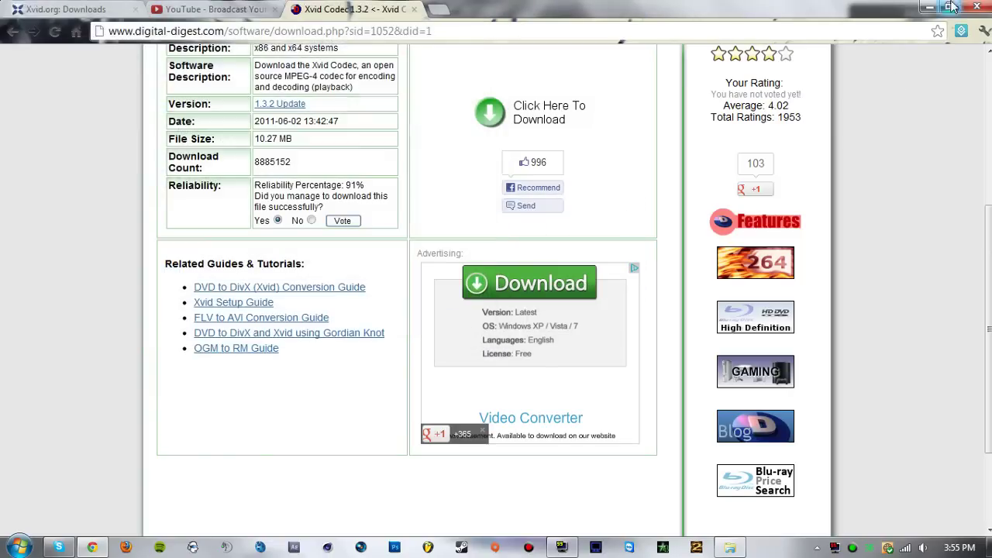
pyautogui.press('super+d')
pyautogui.doubleClick(134, 259)
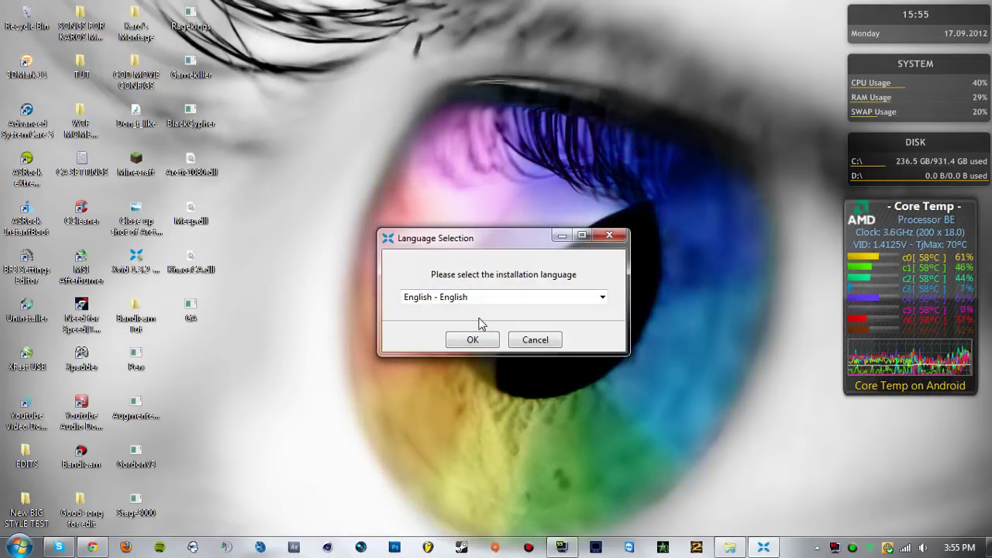
# Run Xvid 1.3.2 setup in English, accept the license, keep every default page, and finish.
pyautogui.click(467, 341)
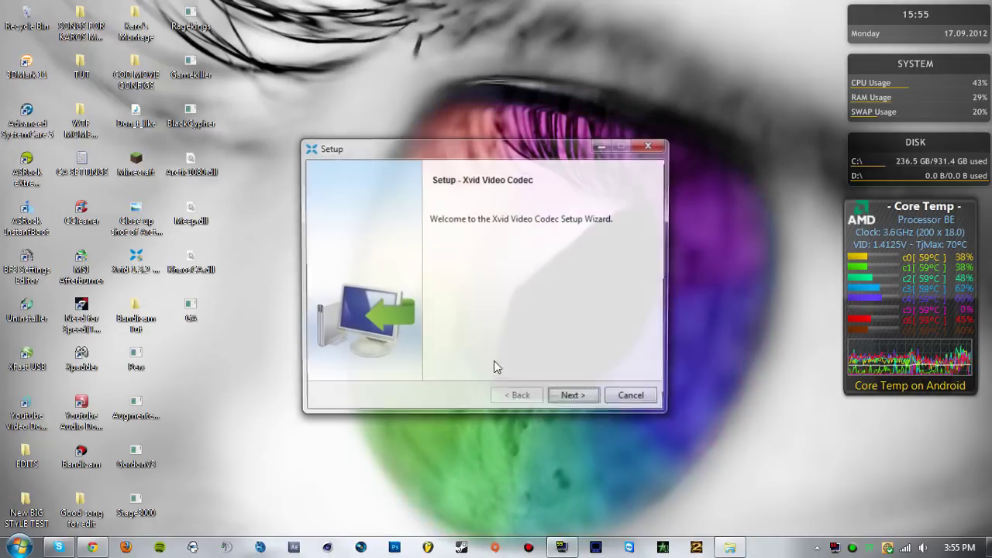
pyautogui.click(573, 395)
pyautogui.click(429, 349)
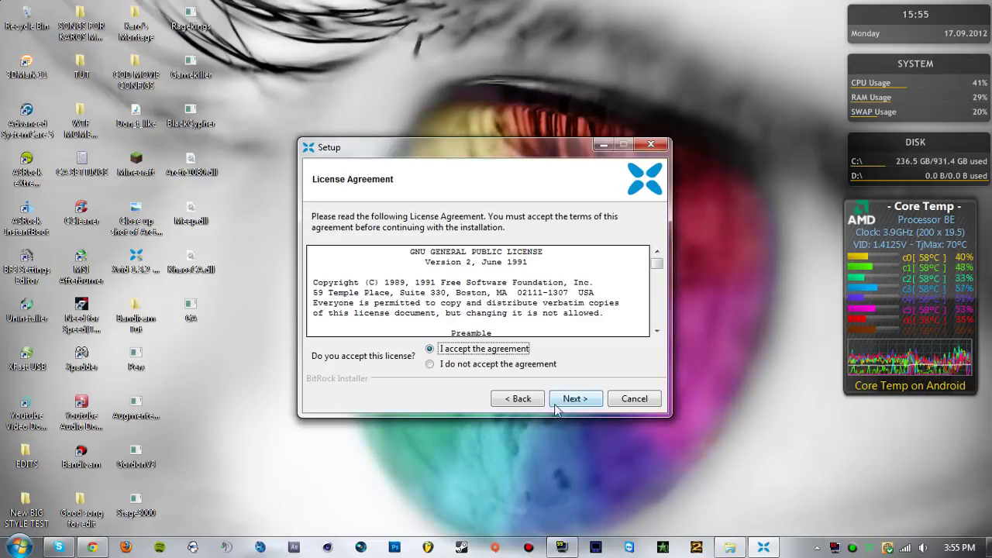
pyautogui.click(572, 400)
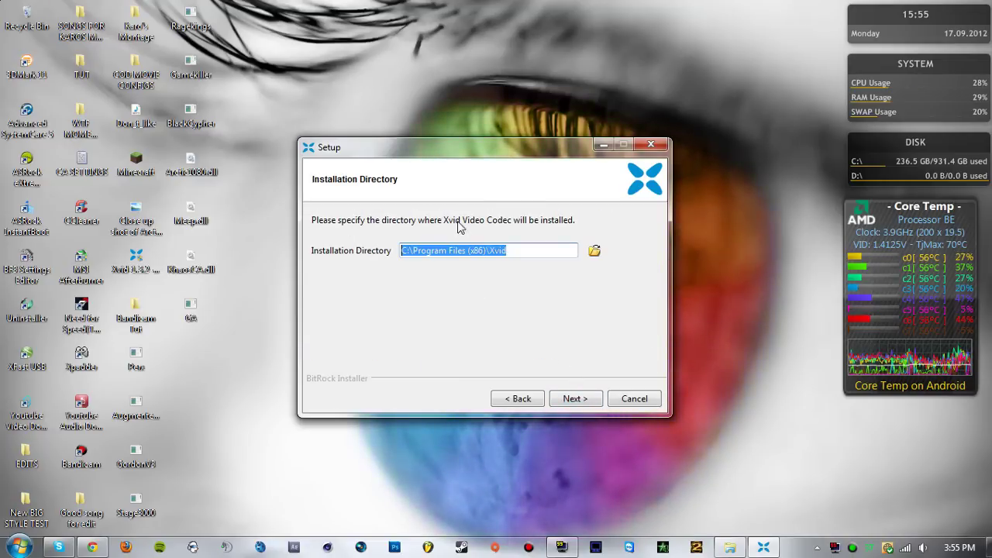
pyautogui.click(575, 400)
pyautogui.click(573, 400)
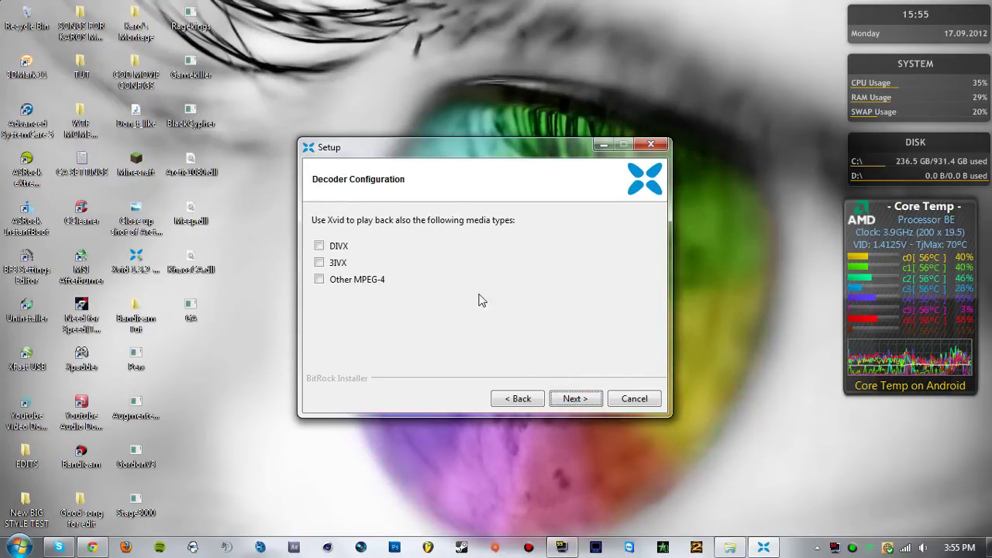
pyautogui.click(573, 399)
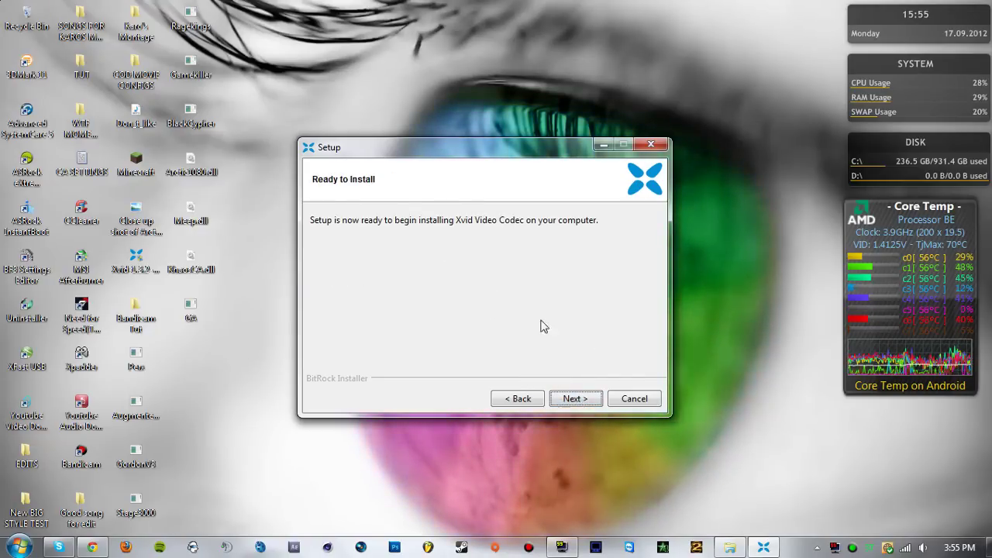
pyautogui.click(576, 398)
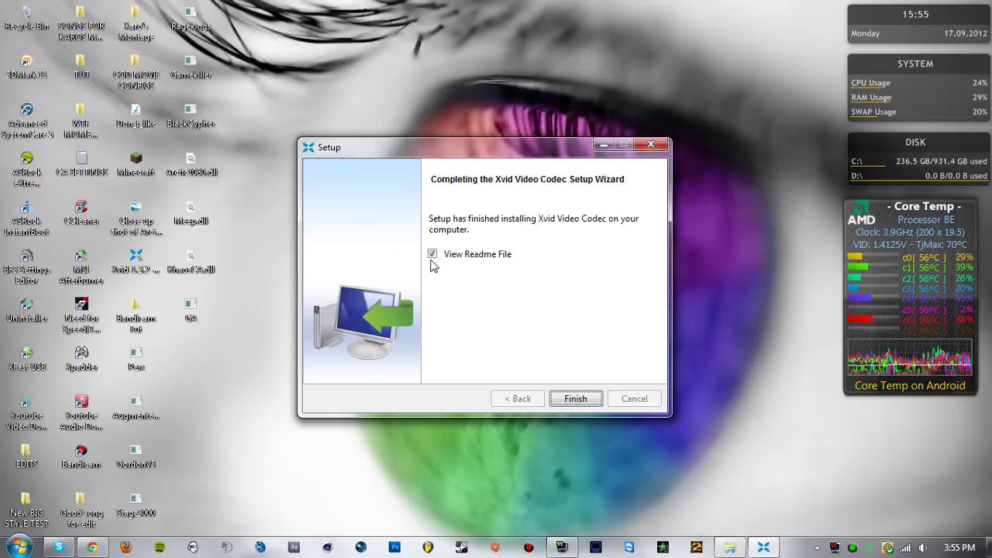
pyautogui.click(575, 399)
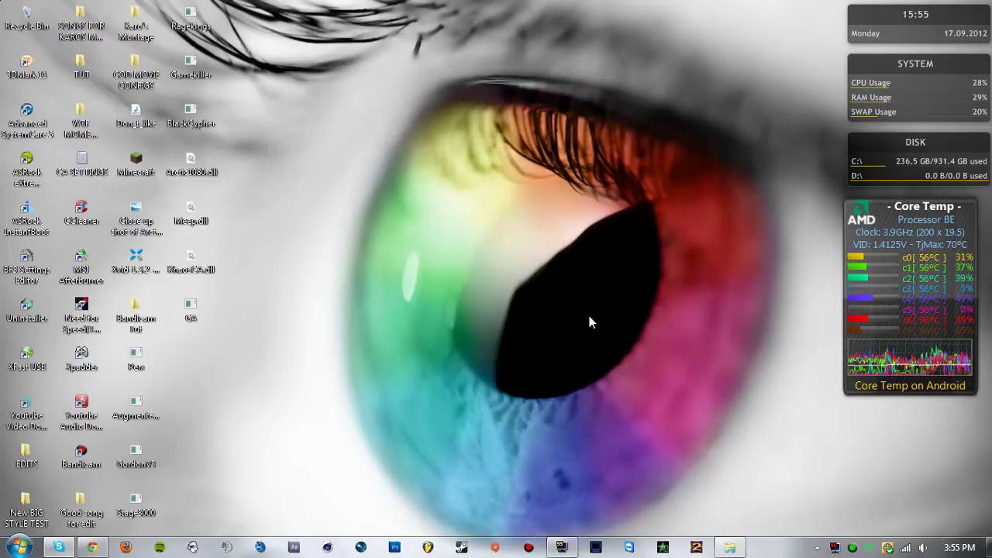
pyautogui.click(359, 549)
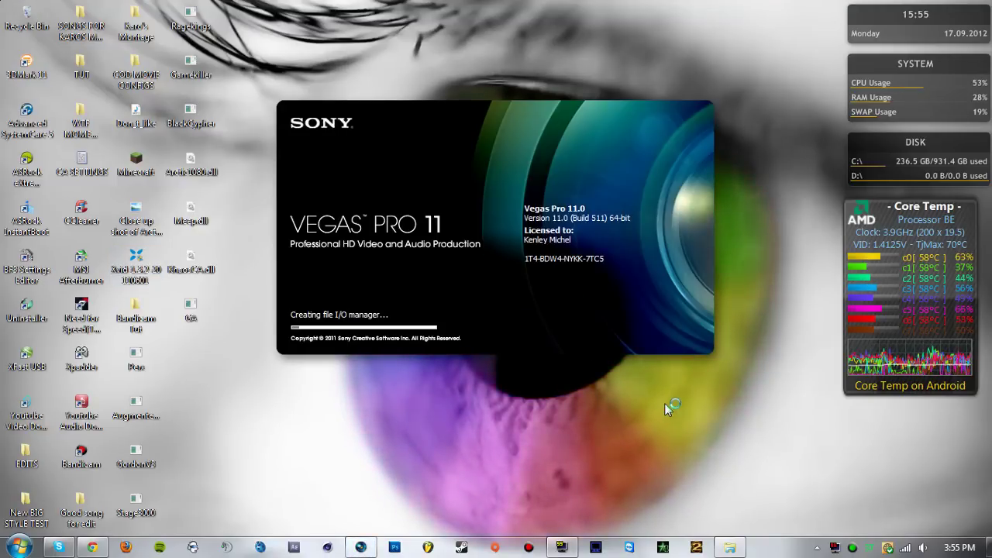
# Drag the javaw 15-03-19-145 recording onto the Vegas timeline and enlarge the timeline to check it loaded.
pyautogui.click(729, 545)
pyautogui.moveTo(596, 48); pyautogui.dragTo(802, 43)
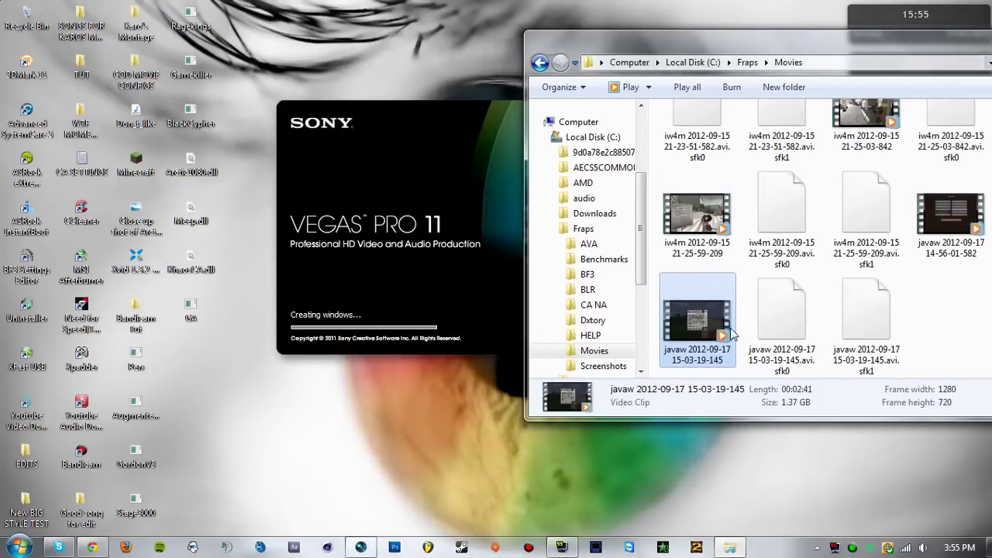
pyautogui.moveTo(698, 321); pyautogui.dragTo(378, 397)
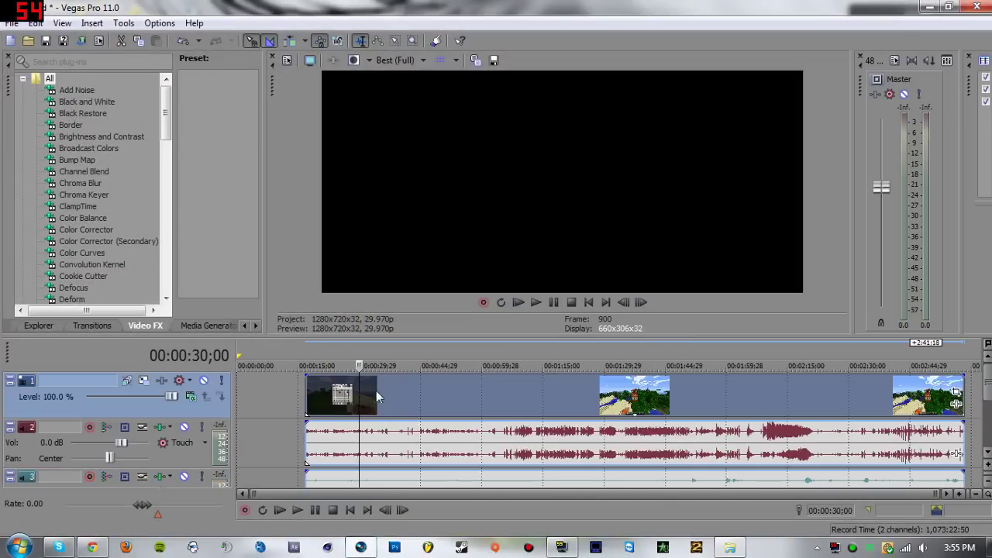
pyautogui.moveTo(434, 336); pyautogui.dragTo(436, 224)
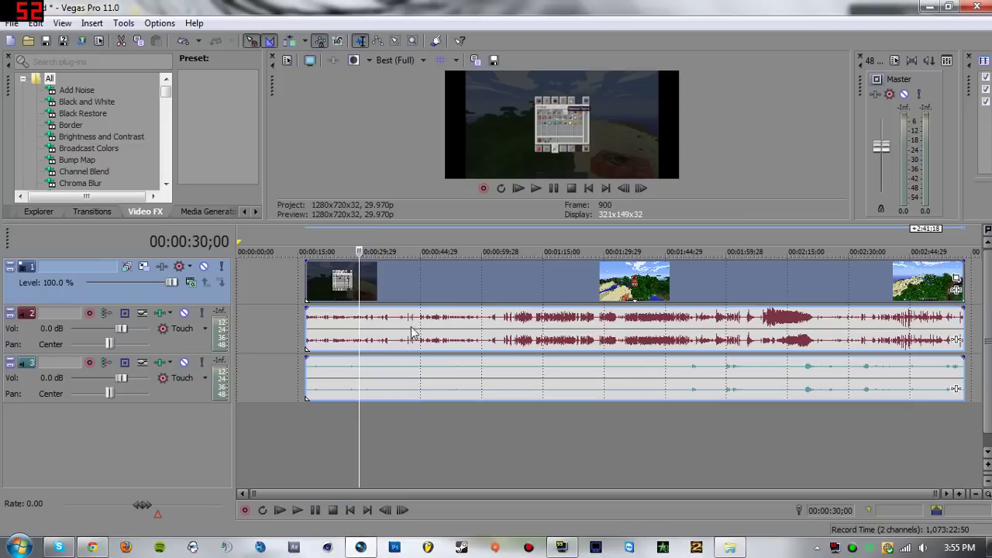
pyautogui.click(390, 380)
pyautogui.click(401, 387)
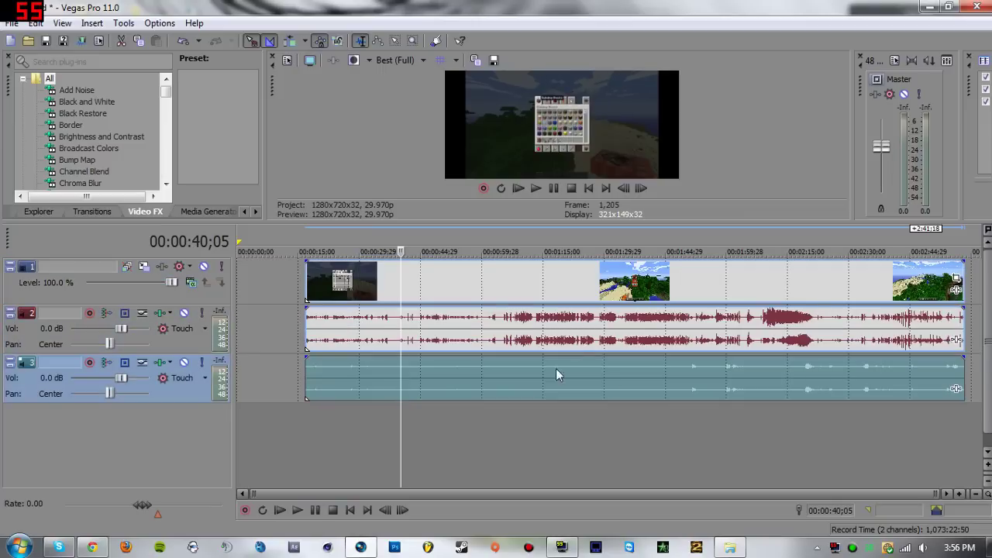
# Close Vegas Pro without saving the untitled project and move the Movies window left.
pyautogui.click(977, 7)
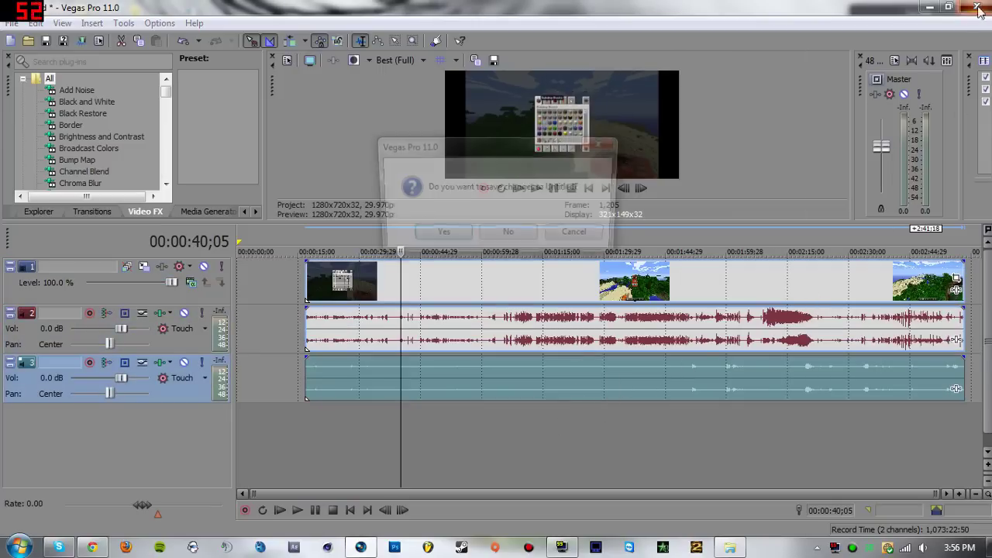
pyautogui.click(506, 235)
pyautogui.moveTo(828, 44); pyautogui.dragTo(504, 21)
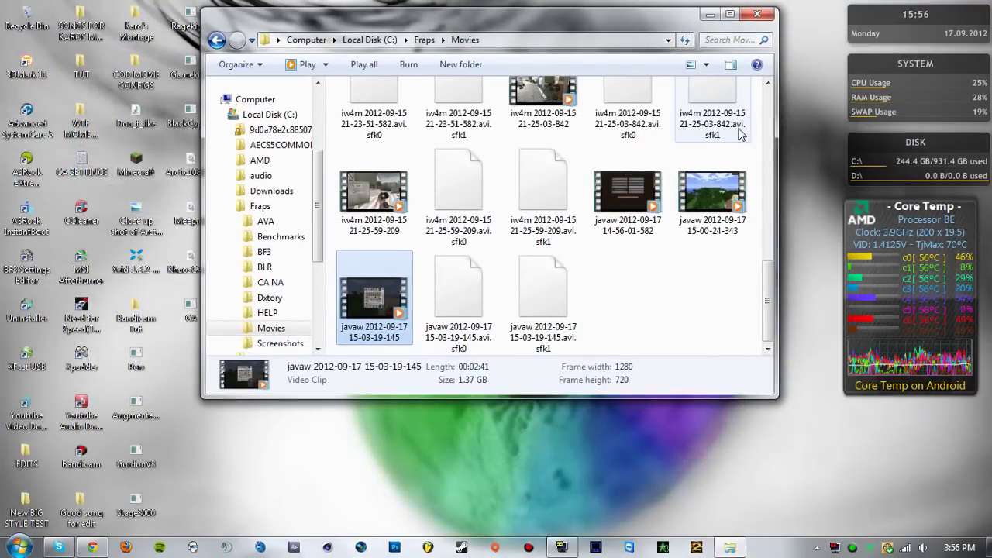